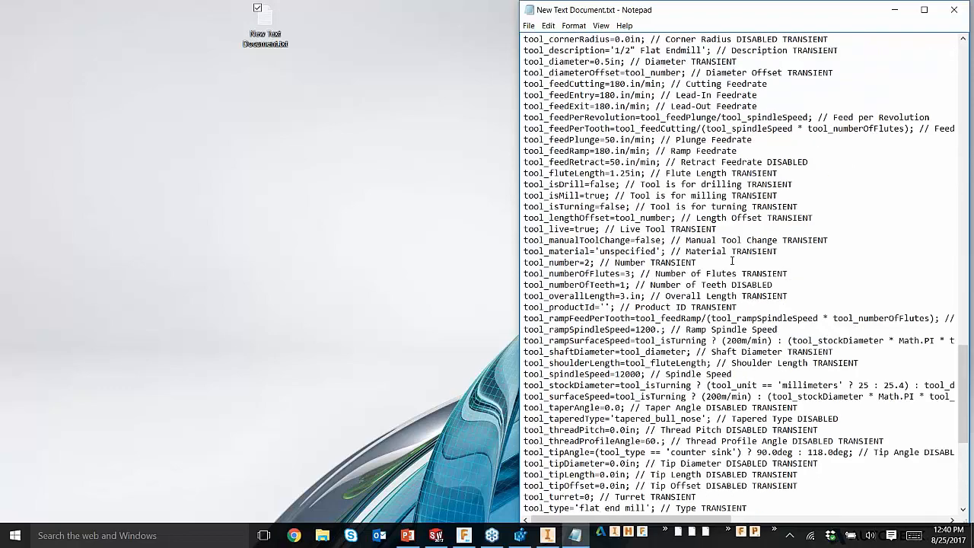
scroll(732, 259, up, 20)
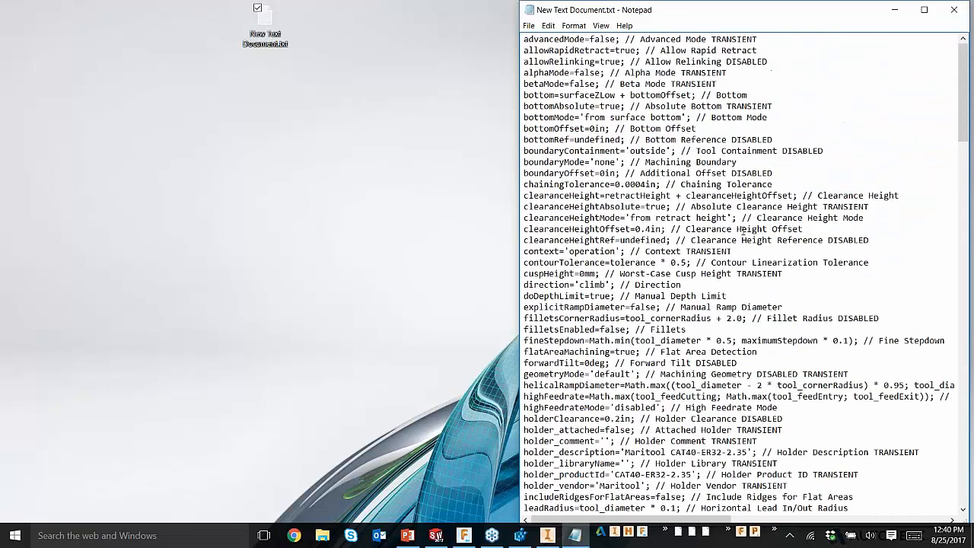
Step: Return to the beginning of the exported parameter text in Notepad and minimize its window
drag(706, 21, 621, 22)
click(809, 15)
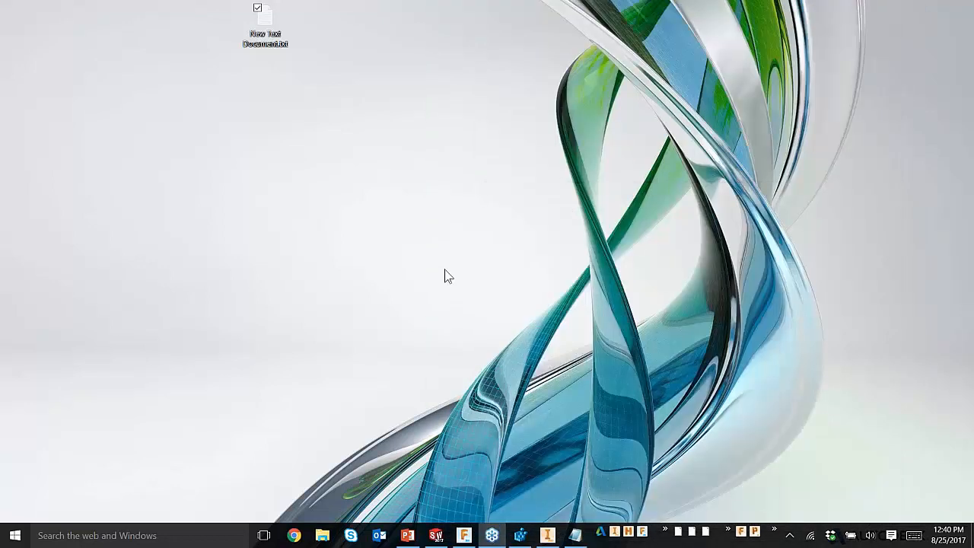
Step: Switch to SOLIDWORKS and show the commands, including Copy Parameters as Text, for the 3D Adaptive - Rough All passes settings
click(436, 535)
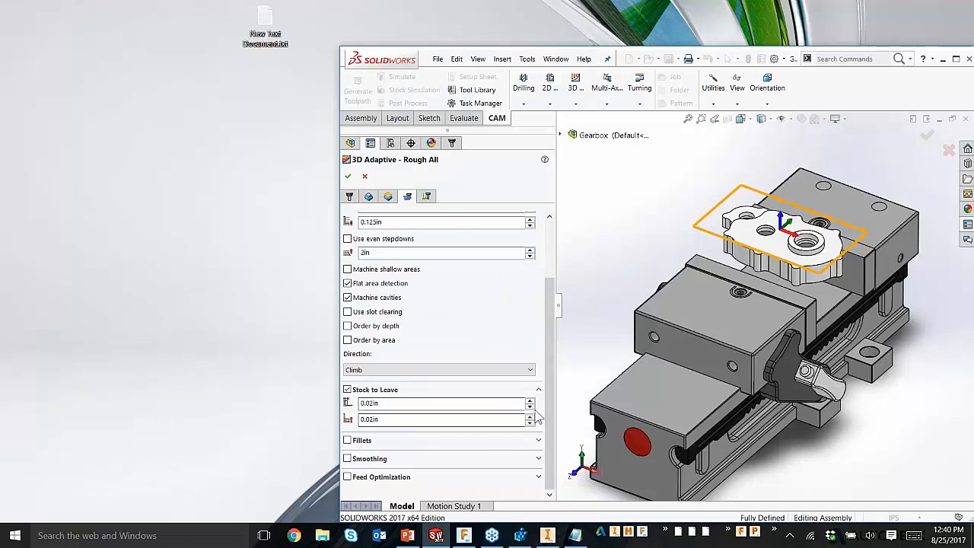
right_click(467, 493)
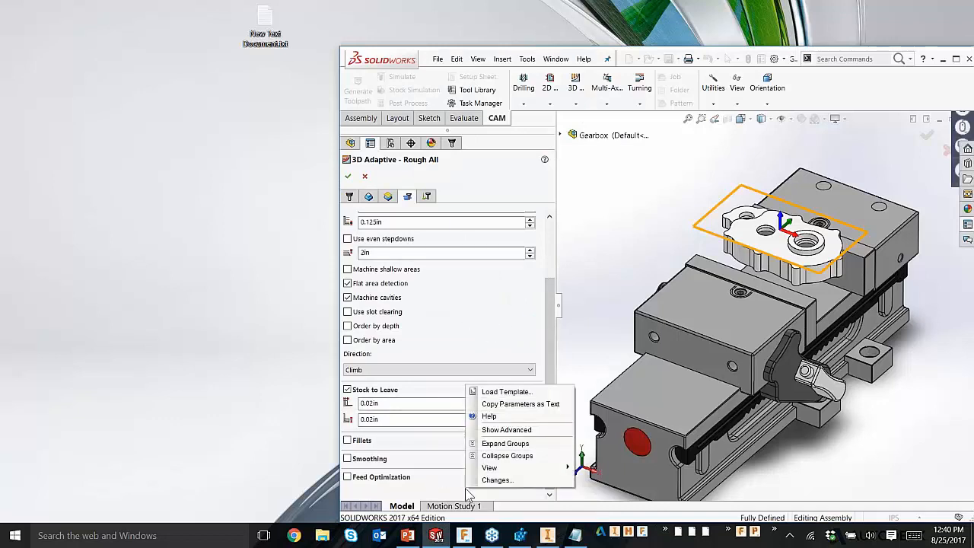
click(445, 491)
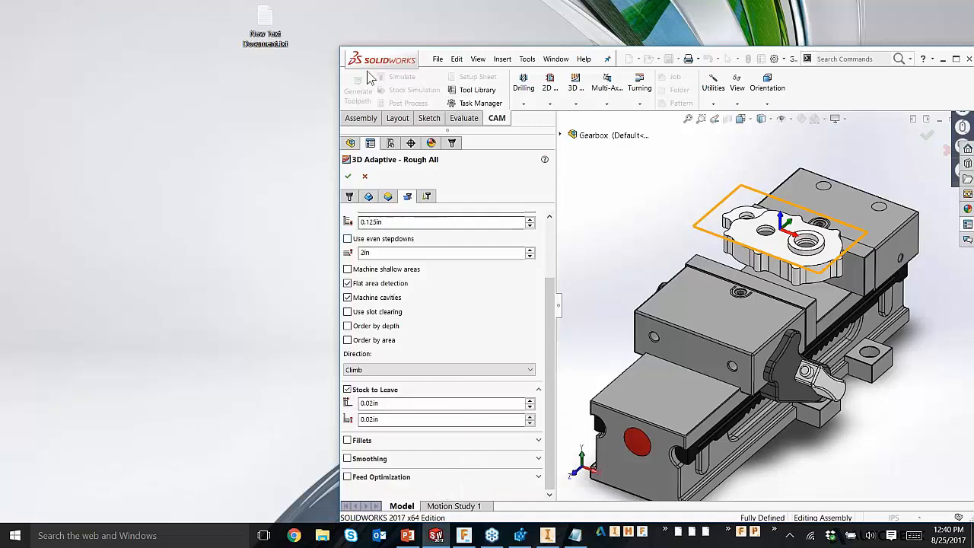
Step: Delete New Text Document.txt from the desktop
click(263, 16)
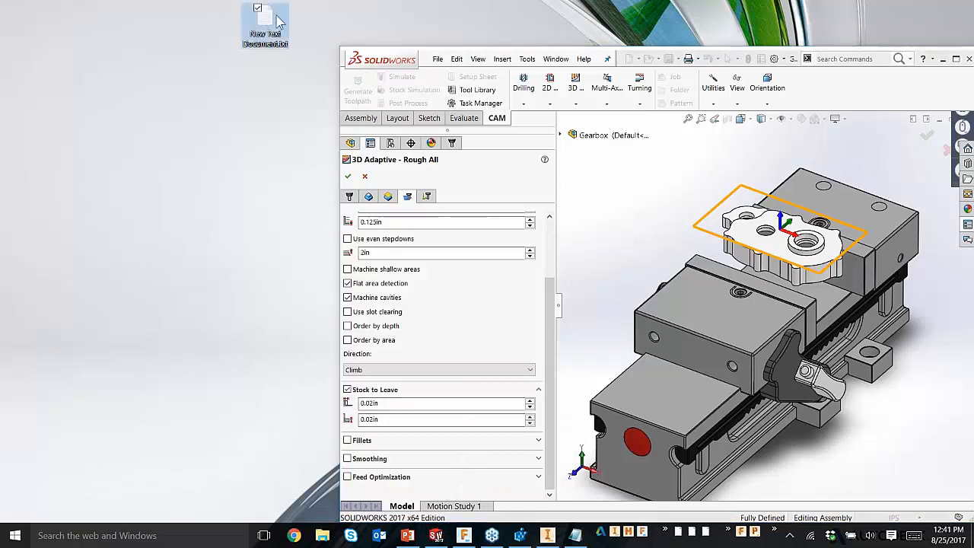
key(Delete)
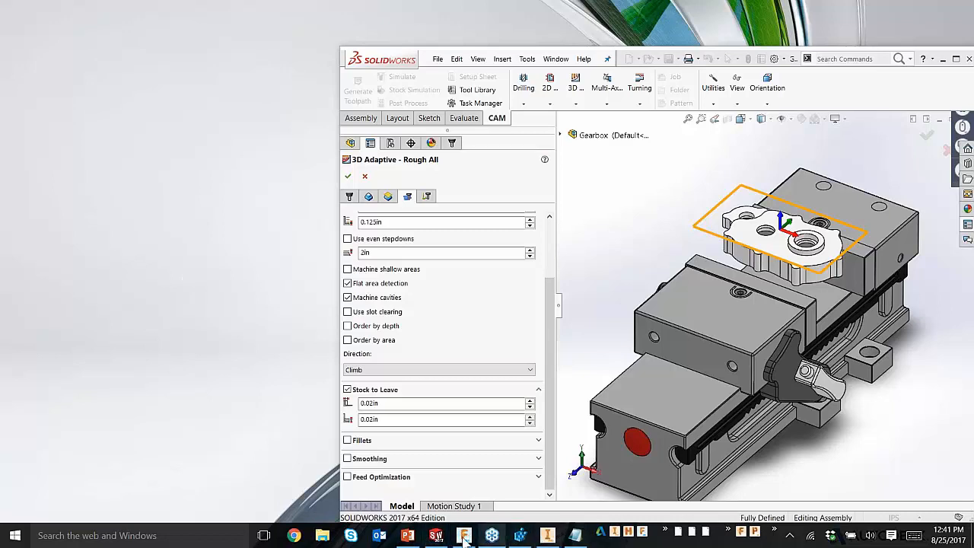
Step: Switch to PowerPoint and open the HSMWorks forum post link on the HSM & Fusion 360: Expressions slide
mouse_move(410, 539)
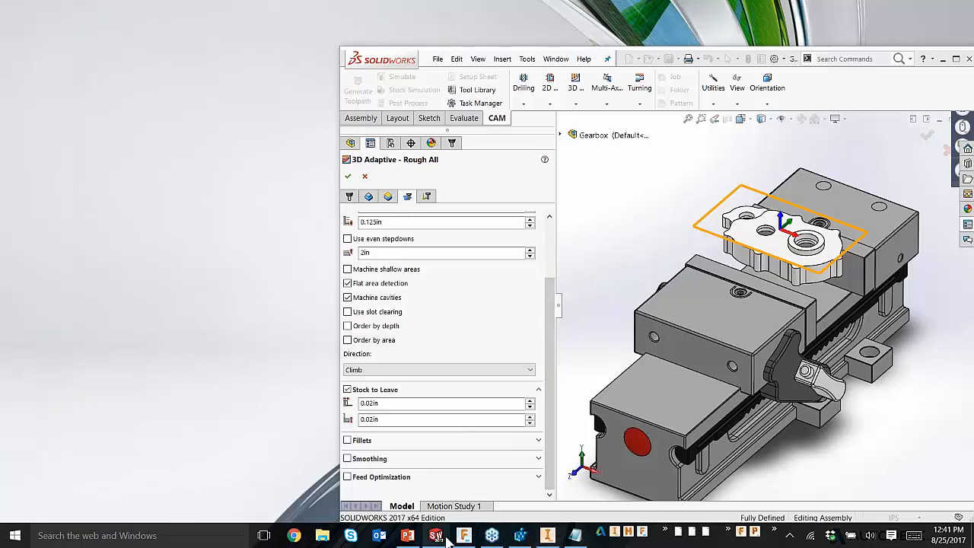
mouse_move(440, 540)
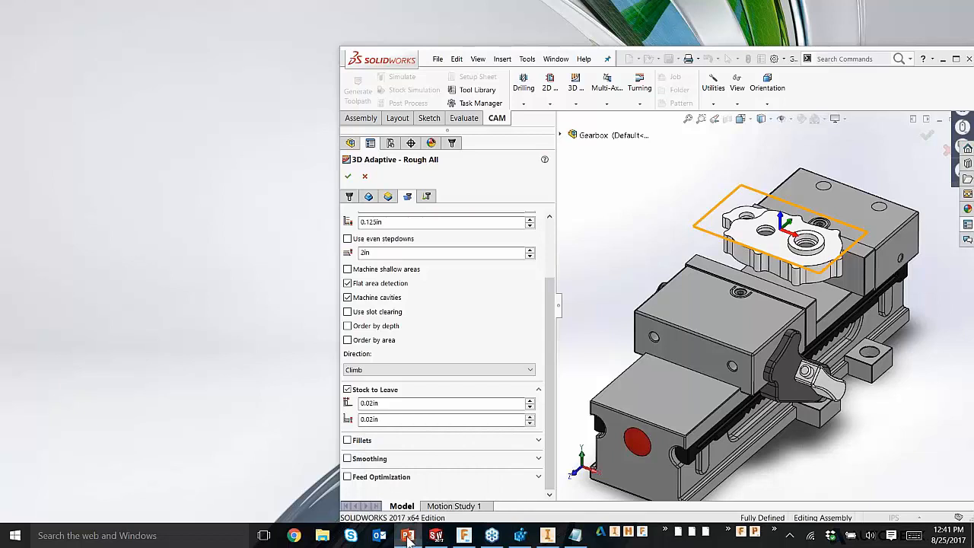
click(407, 537)
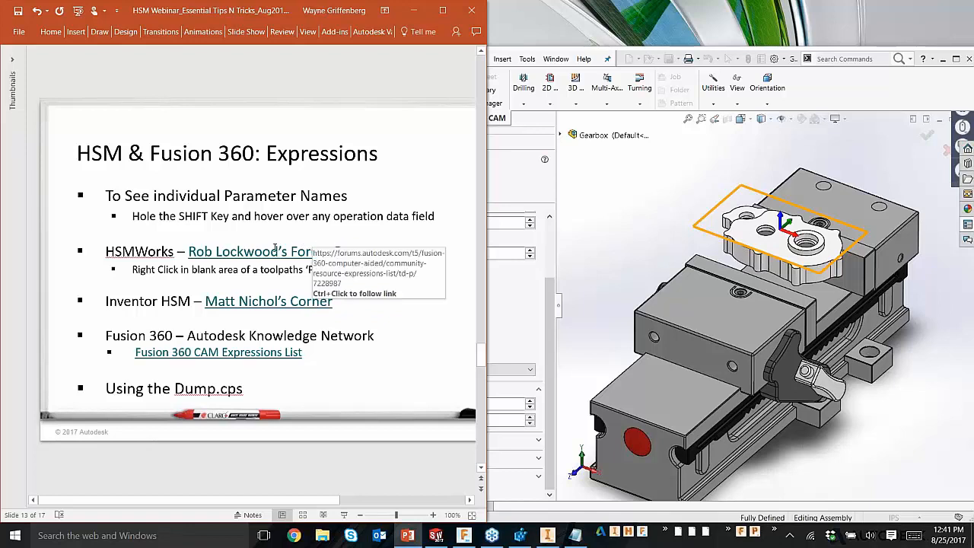
ctrl+click(276, 257)
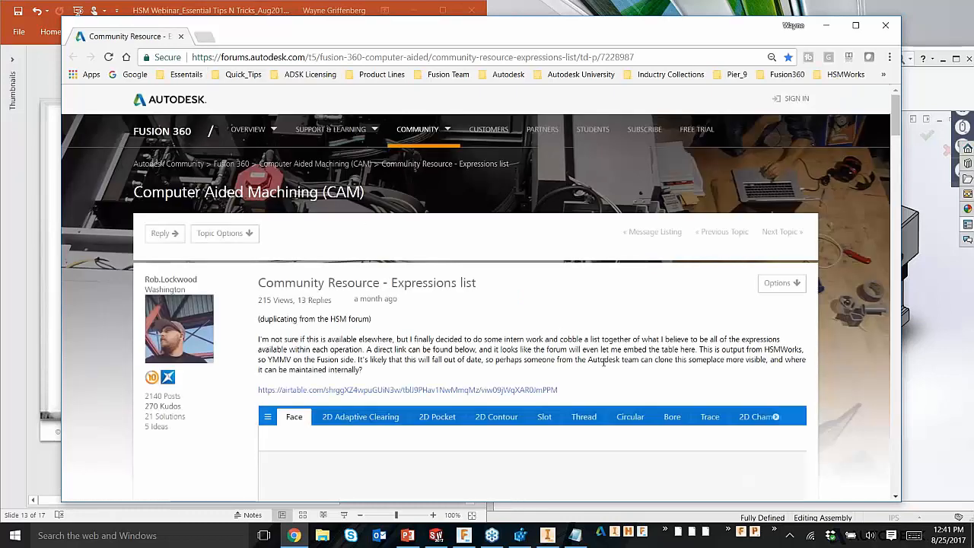
Step: Examine the embedded table of operation expressions in the Community Resource - Expressions list post, and minimize the browser
scroll(713, 382, down, 3)
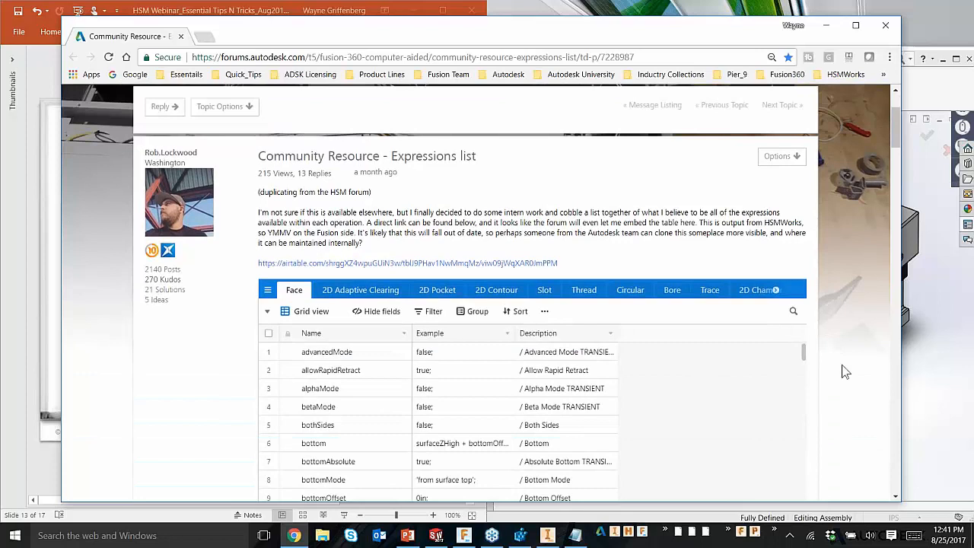
scroll(843, 372, down, 3)
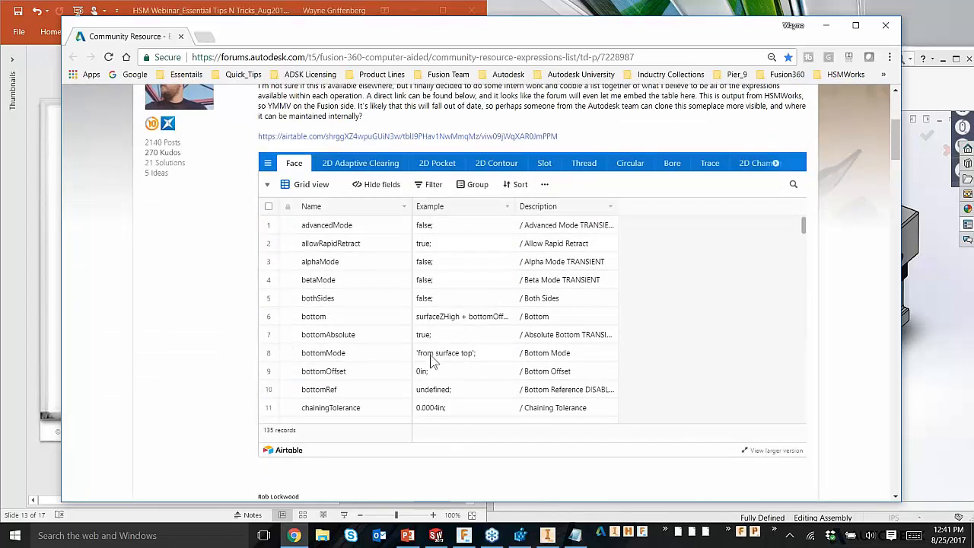
mouse_move(804, 226)
mouse_down()
mouse_move(804, 335)
mouse_move(804, 216)
mouse_up()
scroll(835, 253, up, 3)
scroll(239, 341, down, 2)
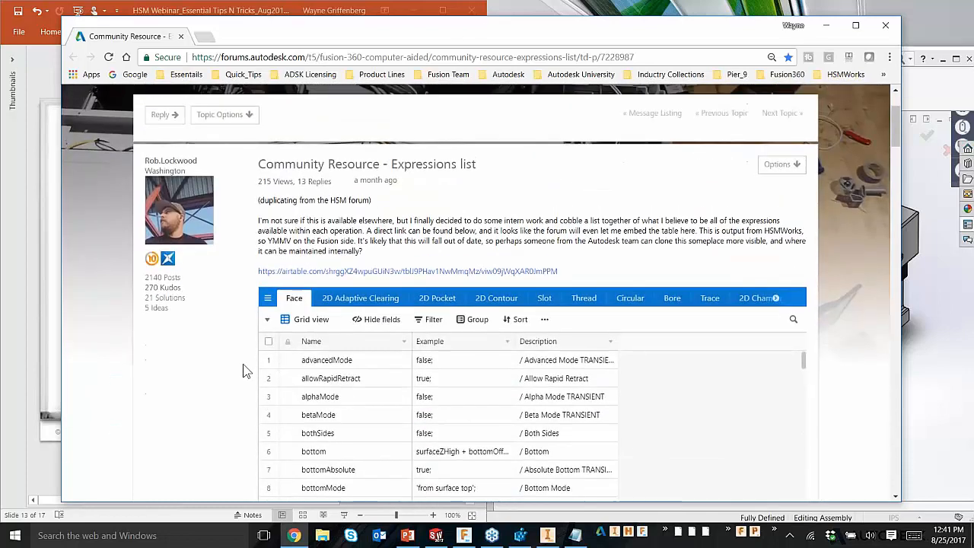
scroll(245, 371, up, 2)
scroll(384, 353, down, 1)
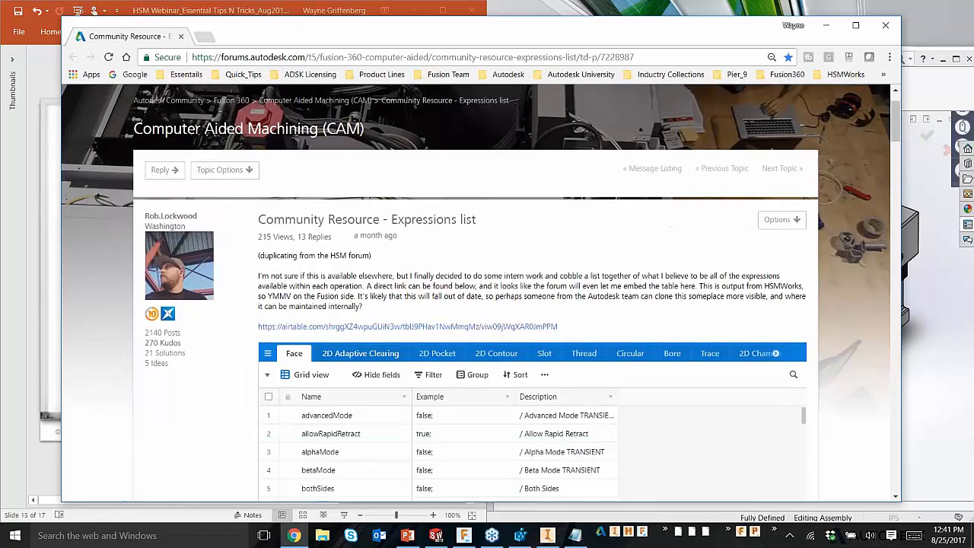
click(827, 27)
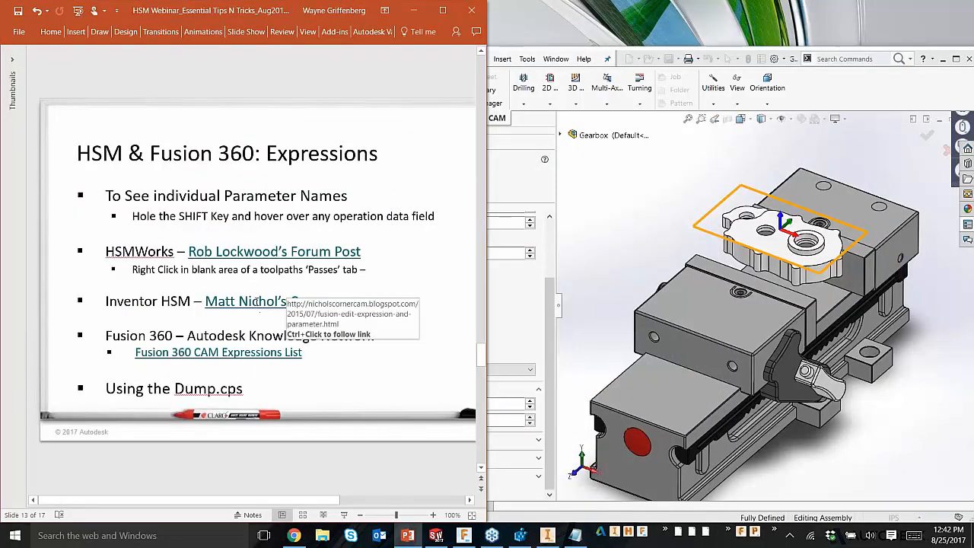
Step: Review the Fusion Edit Expression and parameter list blog post linked for Inventor HSM, and close its page
ctrl+click(262, 301)
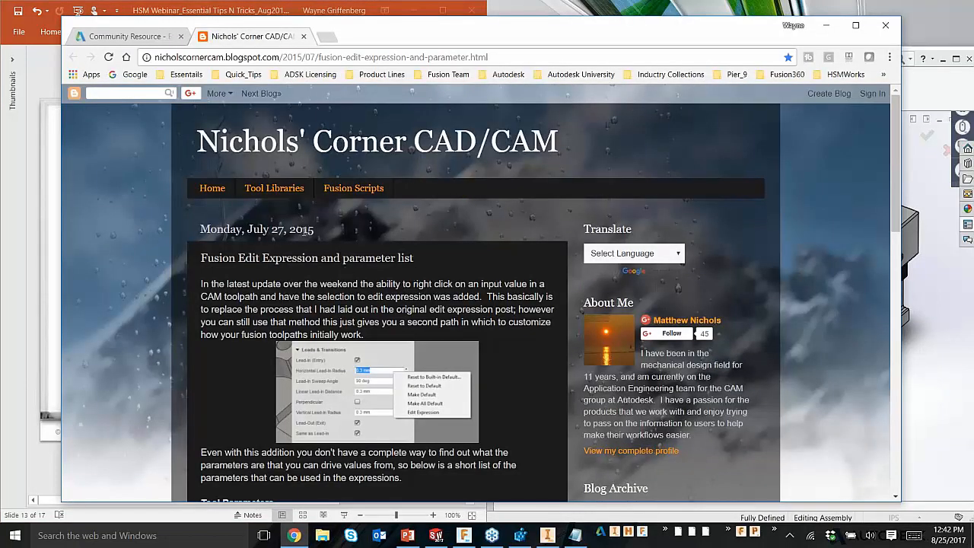
scroll(511, 324, down, 2)
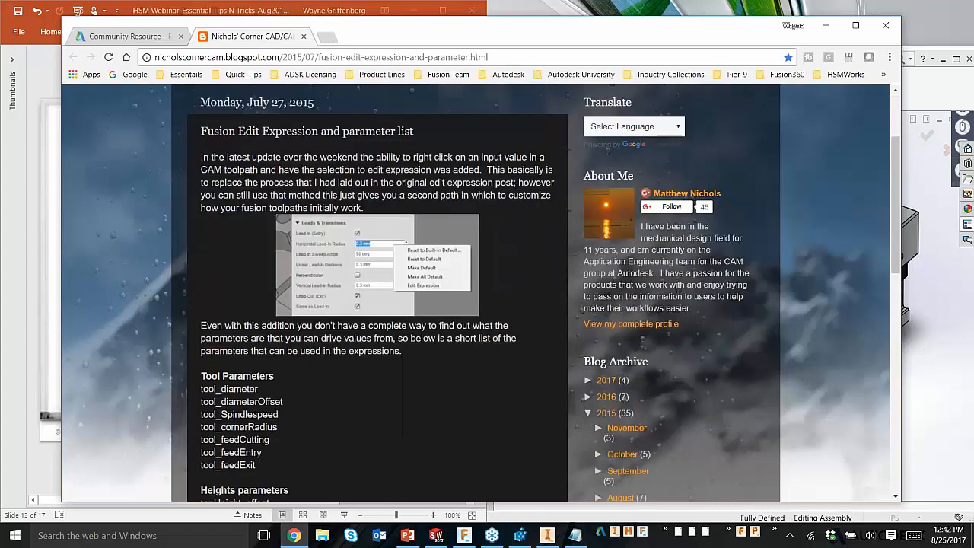
scroll(436, 317, down, 3)
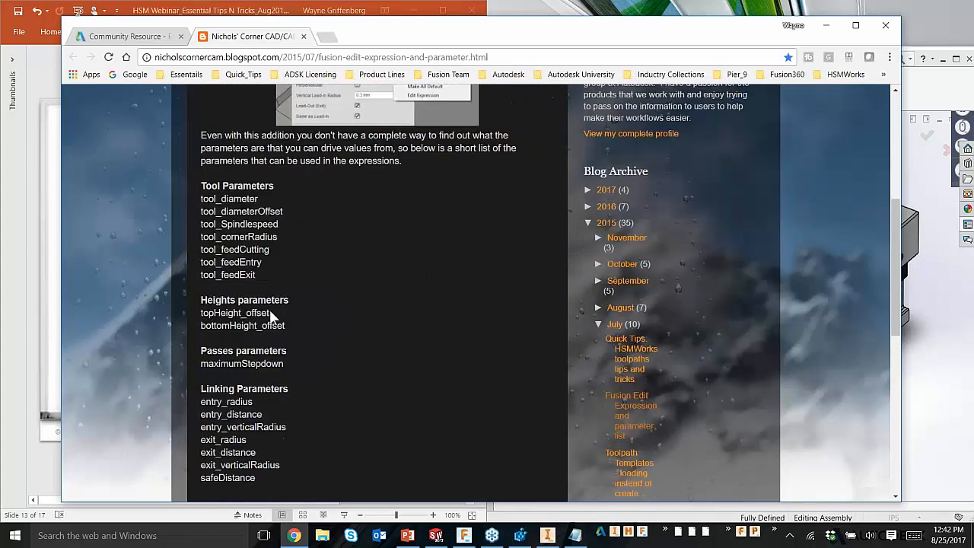
scroll(271, 316, down, 1)
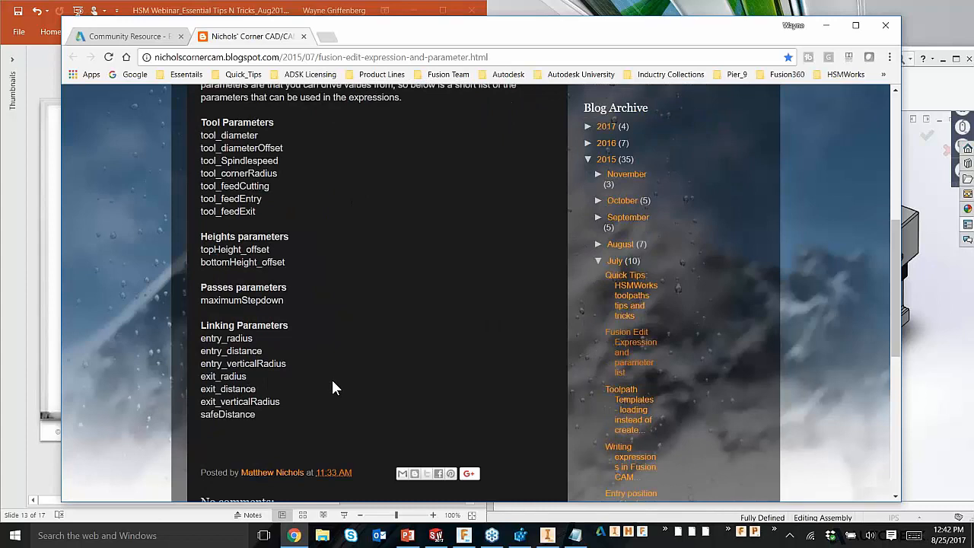
scroll(332, 386, up, 1)
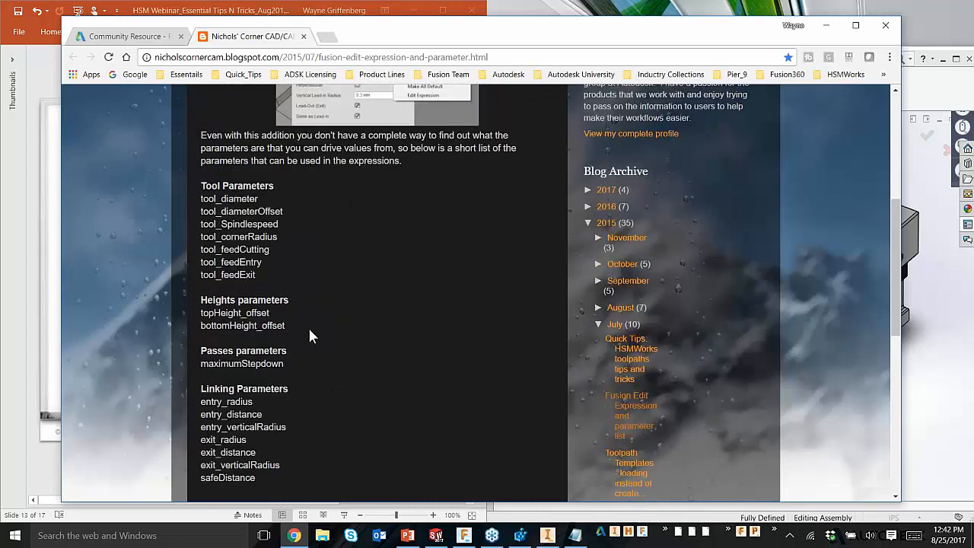
scroll(310, 348, down, 1)
scroll(309, 356, up, 1)
scroll(309, 357, up, 5)
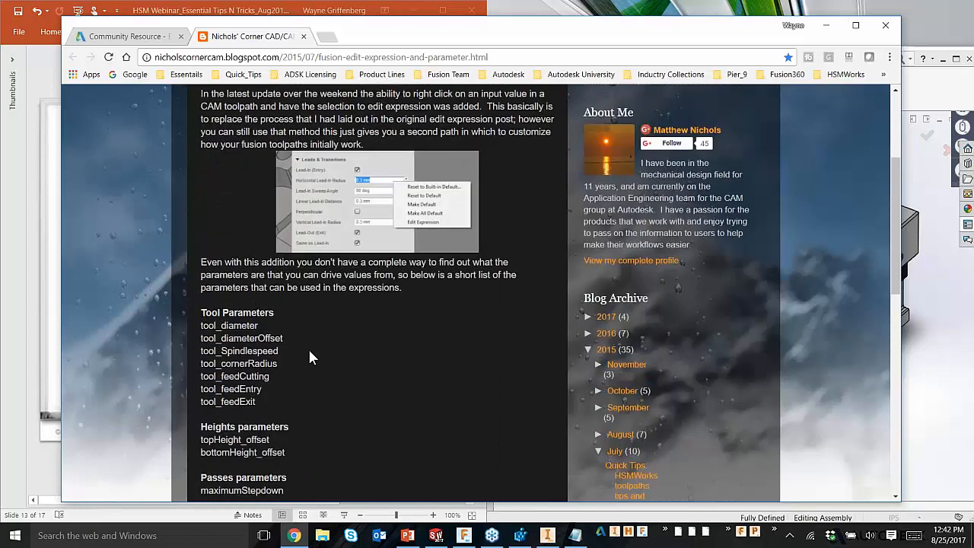
click(302, 36)
click(825, 26)
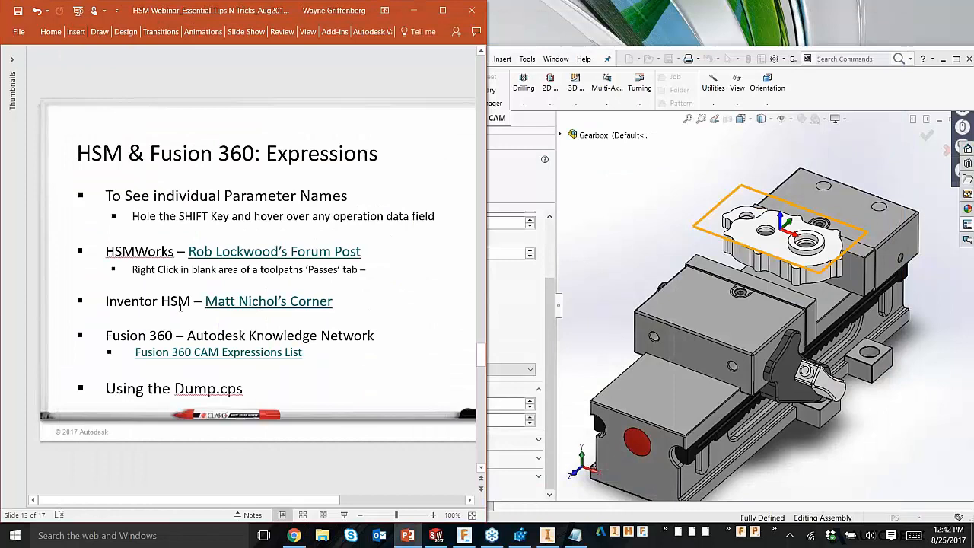
Step: Open the Fusion 360 CAM Expressions List link and examine its list of CAM expression variables, and minimize the browser
click(375, 335)
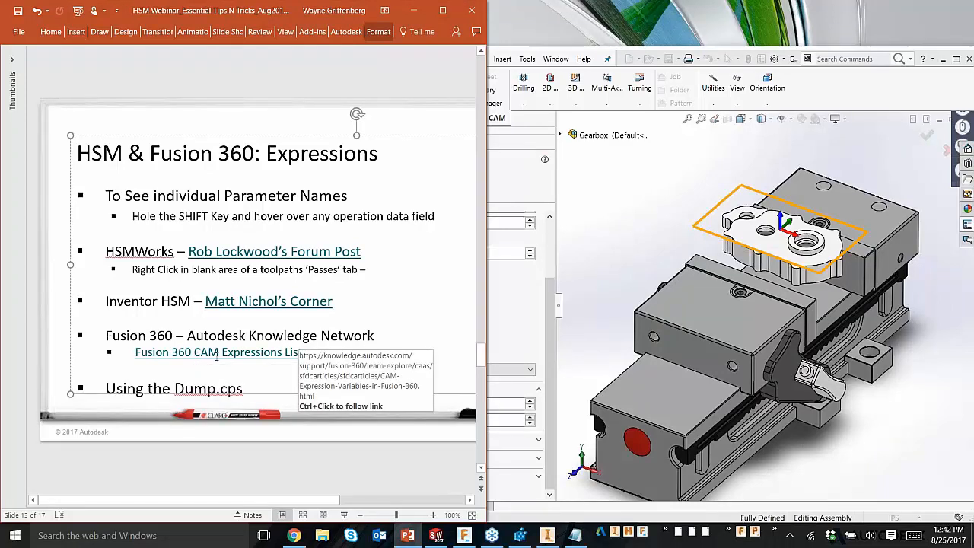
ctrl+click(217, 354)
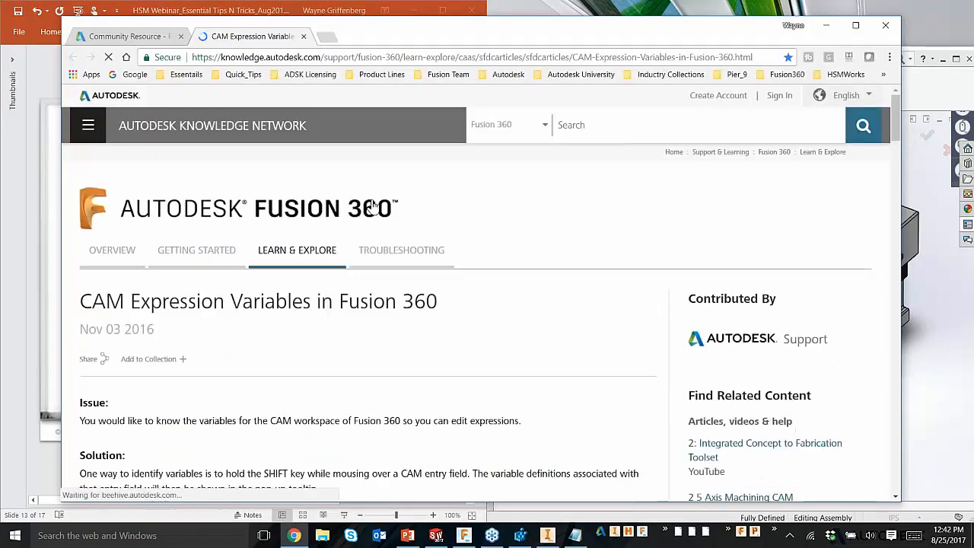
scroll(448, 346, down, 5)
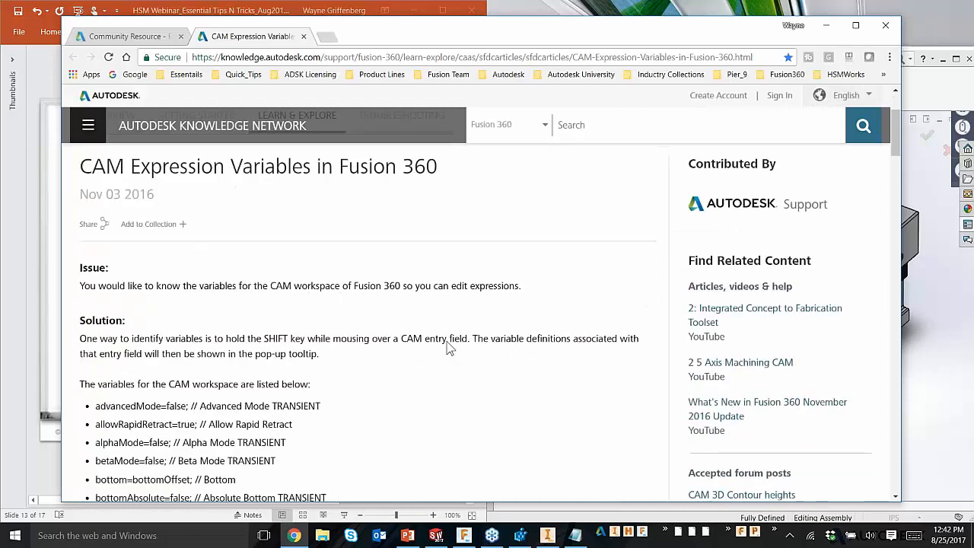
scroll(448, 362, down, 5)
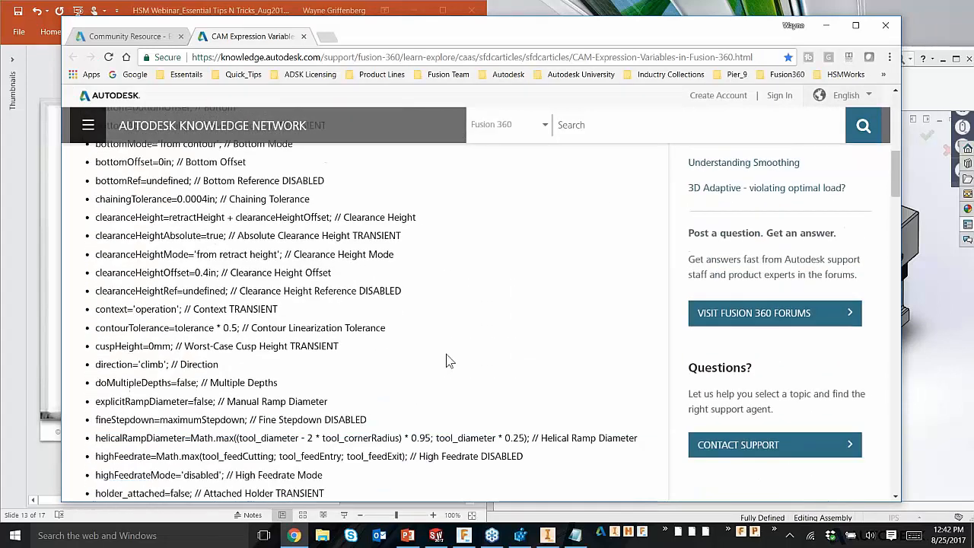
scroll(445, 365, down, 10)
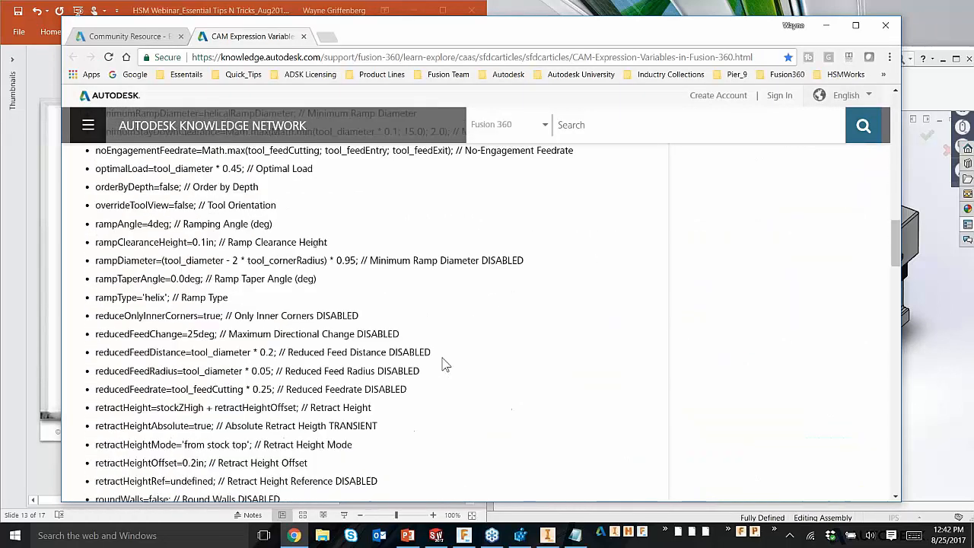
scroll(445, 365, down, 3)
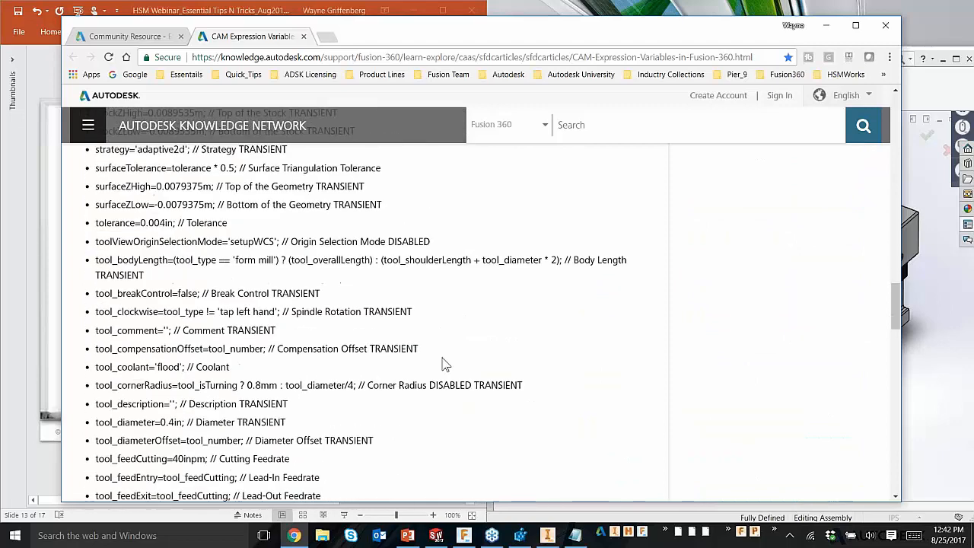
scroll(445, 364, up, 10)
scroll(445, 365, up, 13)
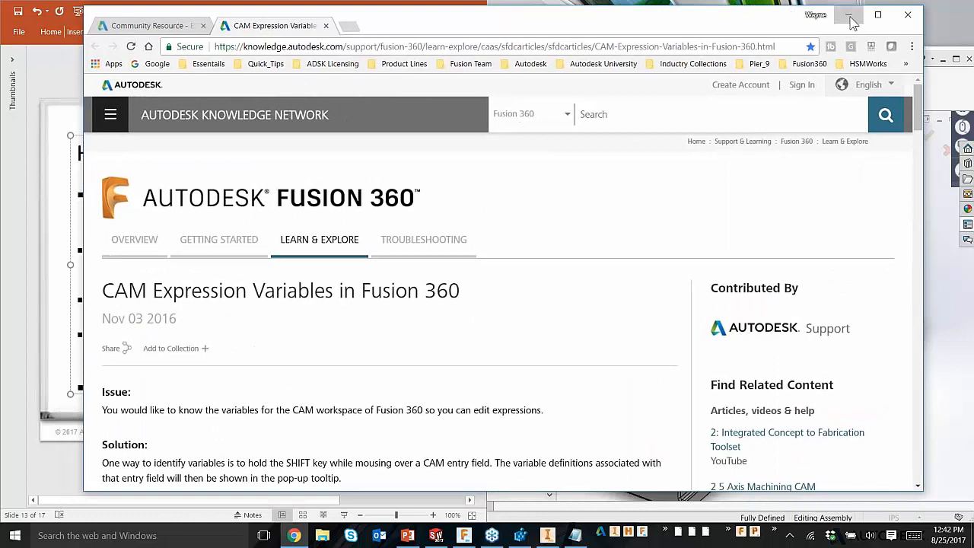
click(847, 16)
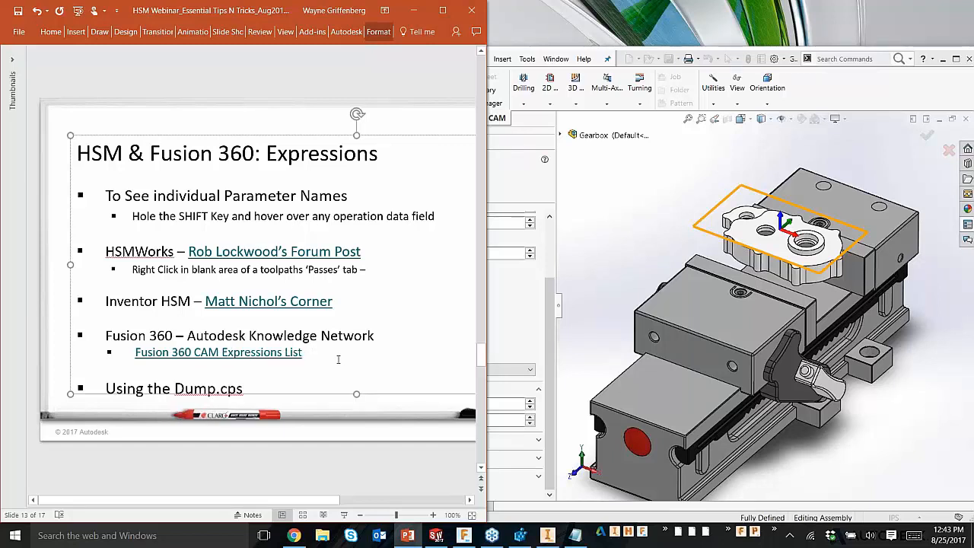
Step: Go back to the keyboard shortcuts slide, and switch to SOLIDWORKS to cancel editing the 3D Adaptive - Rough All operation
scroll(338, 359, down, 1)
scroll(483, 222, up, 1)
click(592, 243)
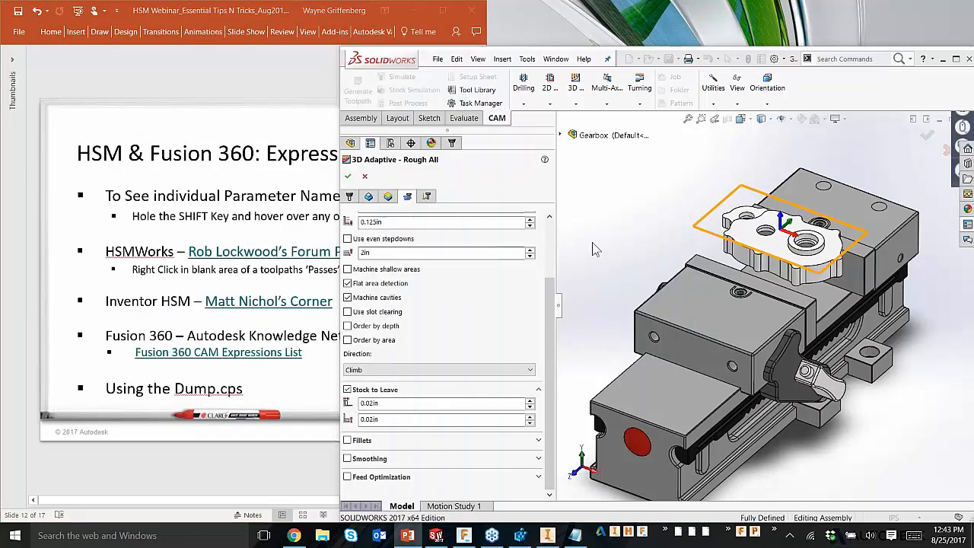
click(365, 176)
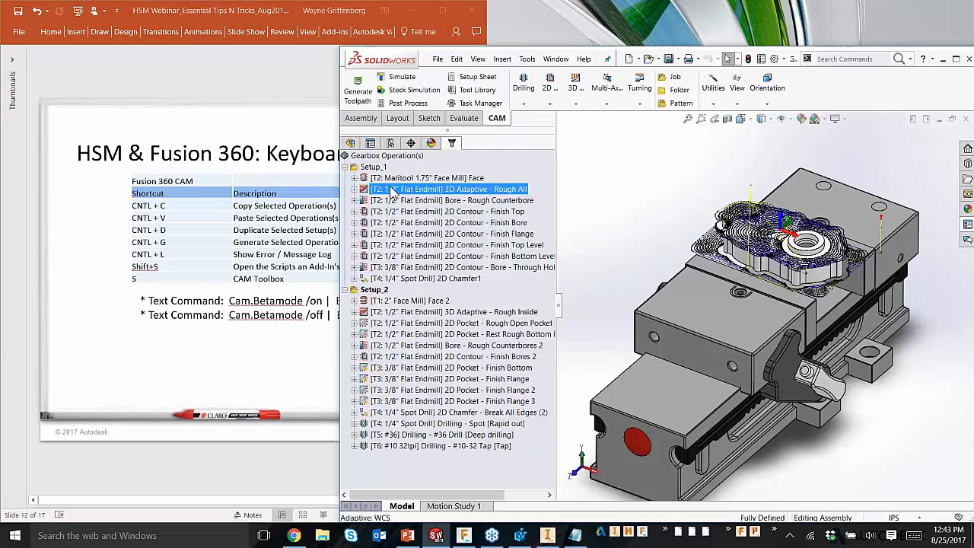
Step: Post process Setup_2 with the dump.cps - Dumper configuration, and save the output as Gearbox.dmp in the nc folder
click(373, 290)
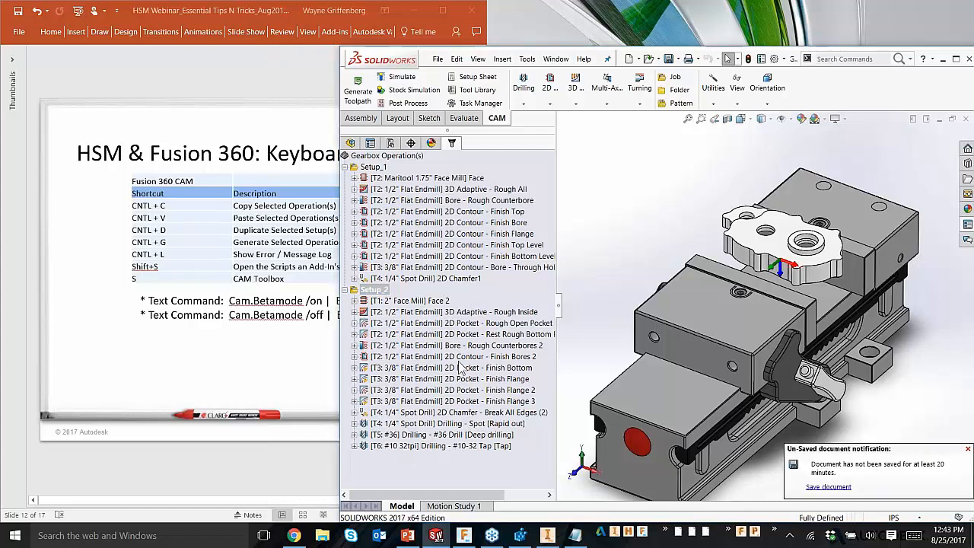
right_click(378, 294)
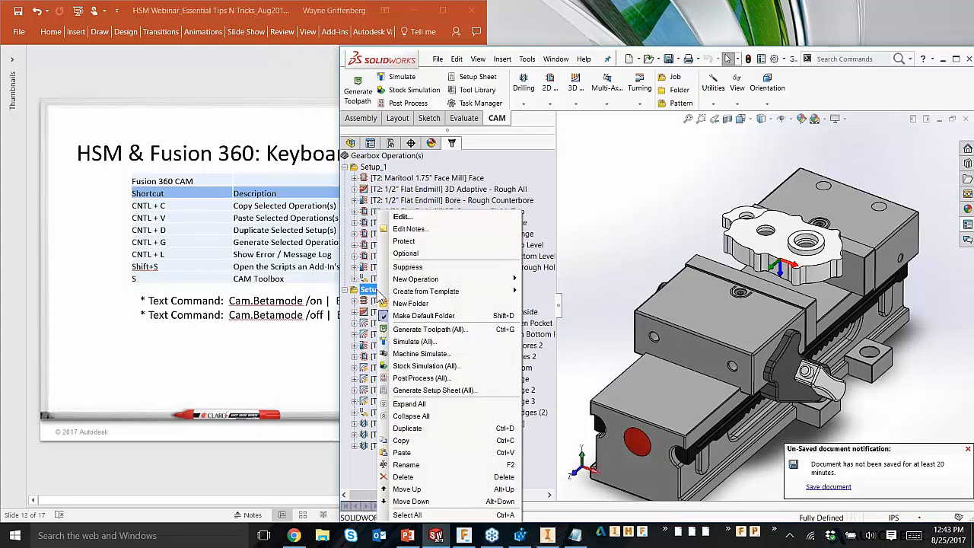
mouse_move(382, 293)
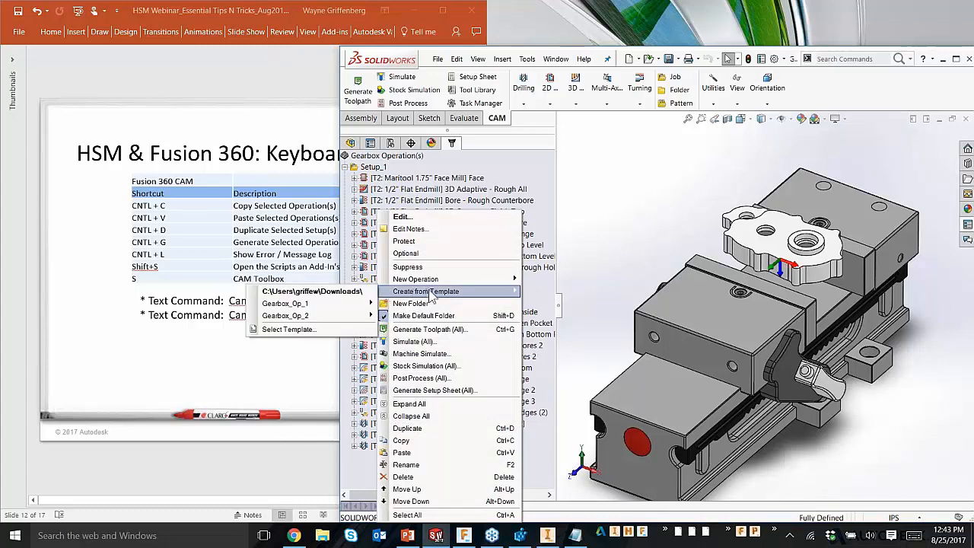
click(421, 378)
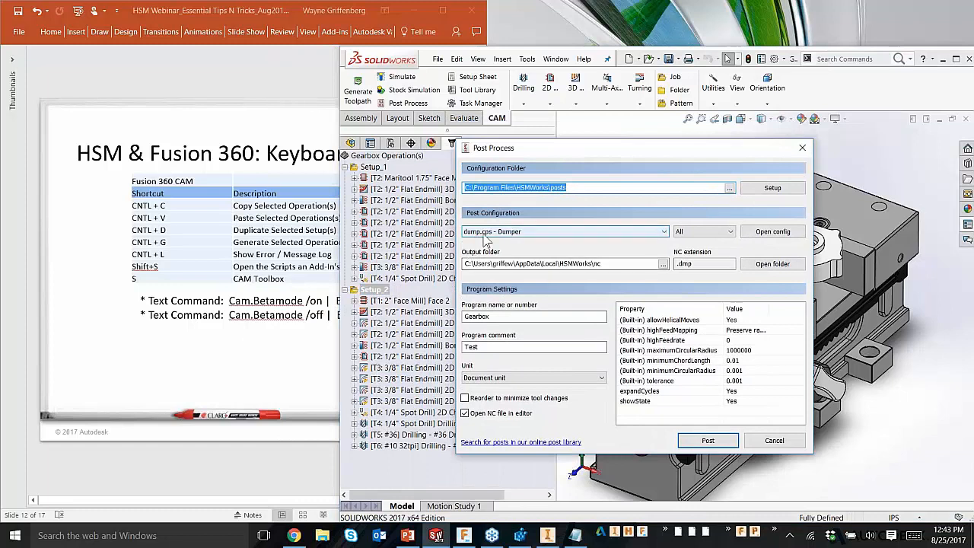
mouse_move(492, 238)
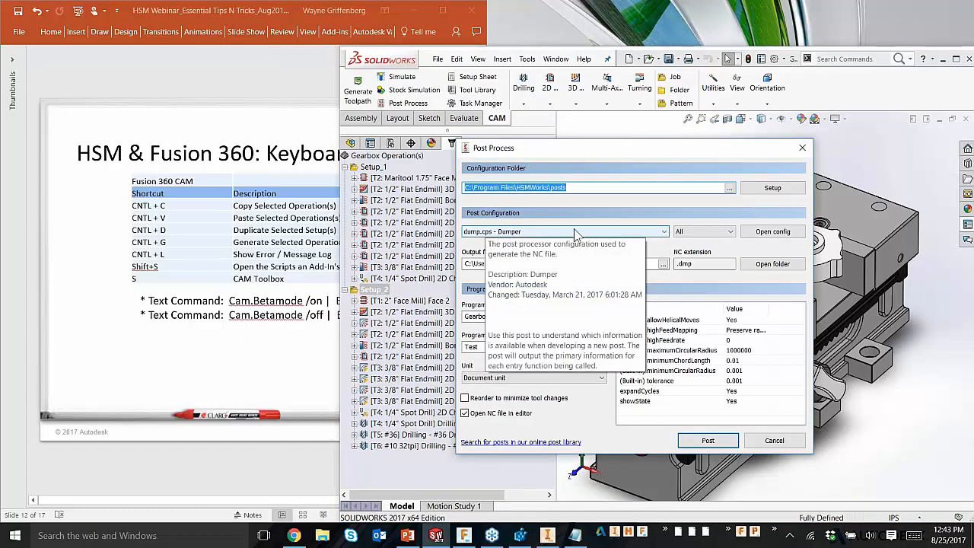
click(664, 232)
scroll(578, 335, up, 5)
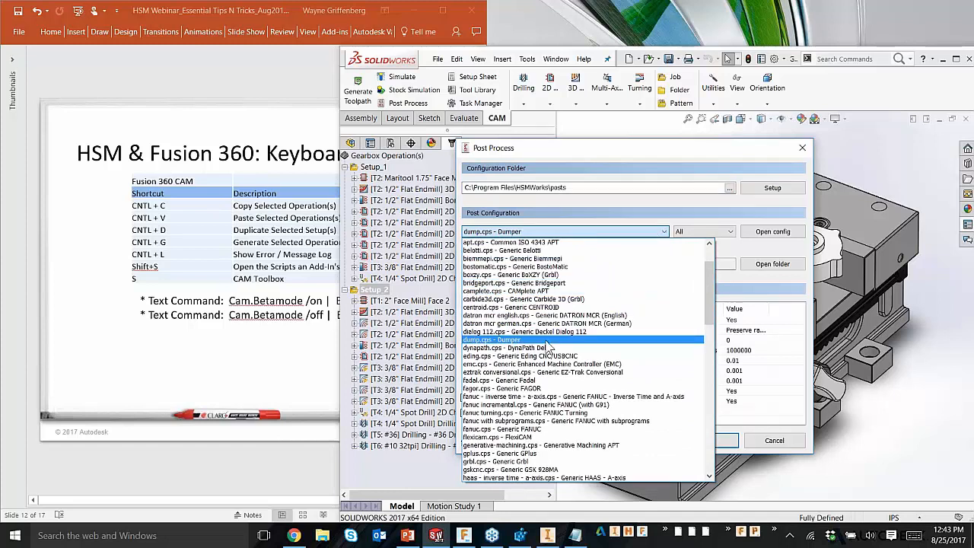
click(547, 340)
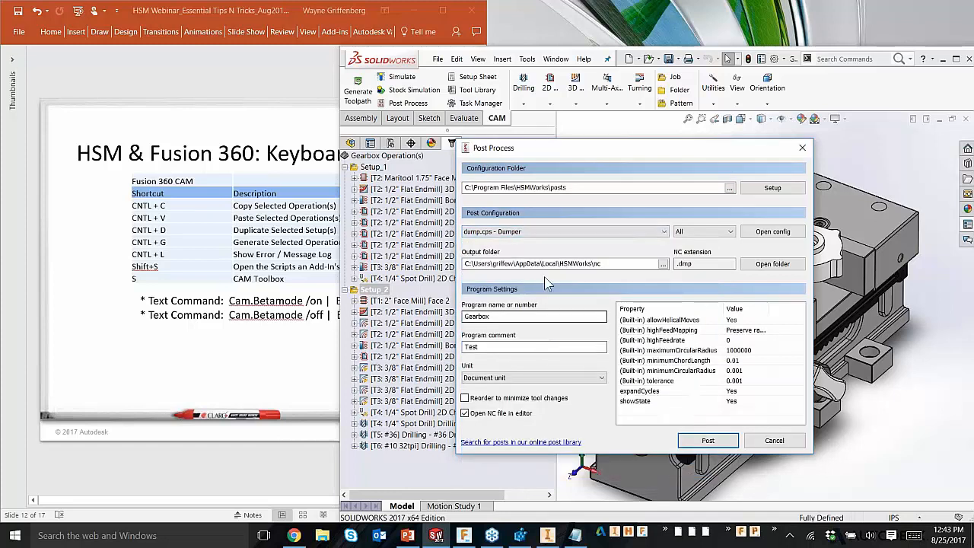
click(708, 441)
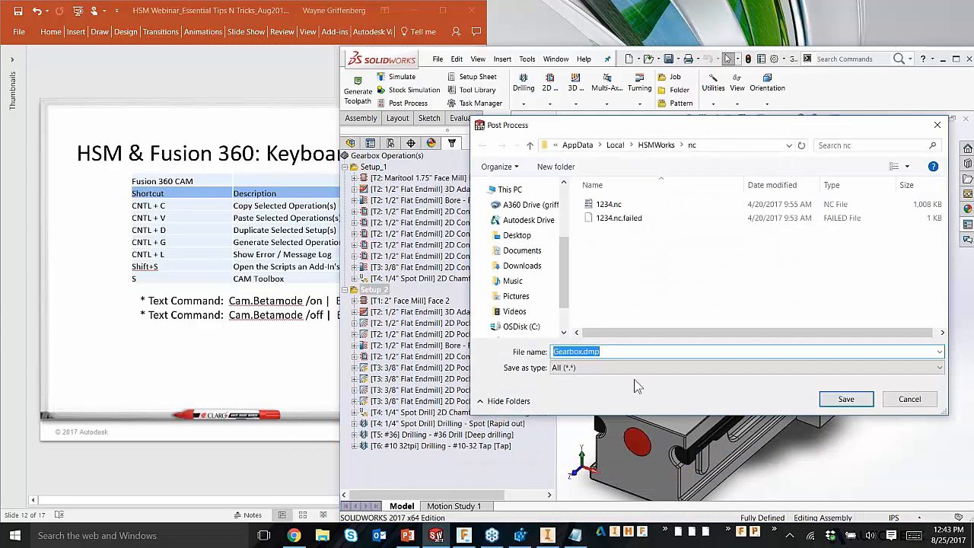
click(844, 399)
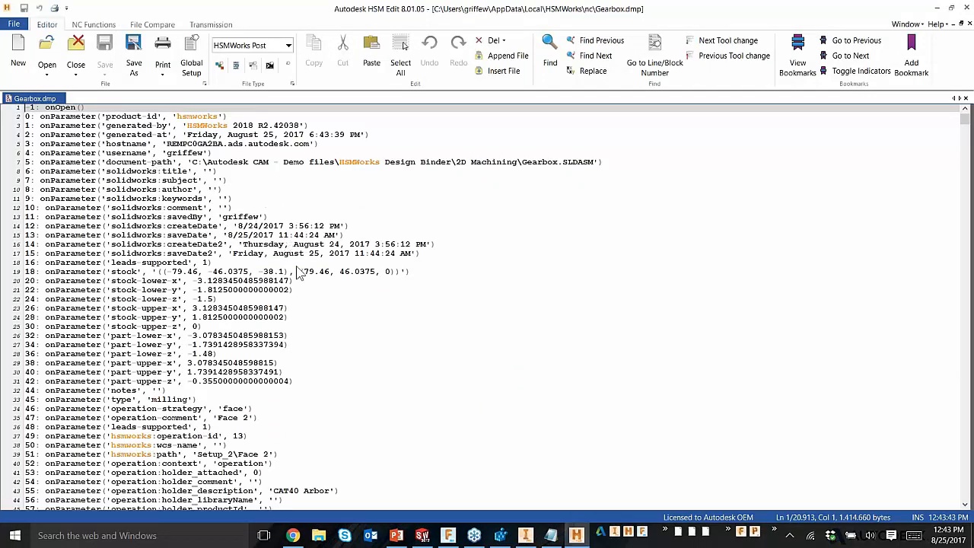
Step: Find the flute length parameter of the Face 2 operation in Gearbox.dmp, and copy its name tool_fluteLength
scroll(304, 279, down, 3)
scroll(312, 285, up, 3)
scroll(290, 310, down, 1)
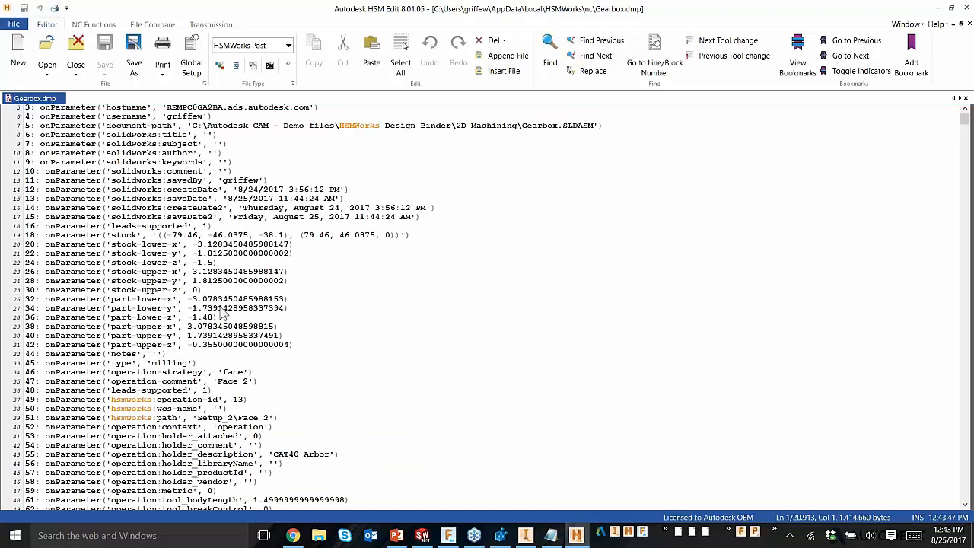
scroll(175, 241, down, 1)
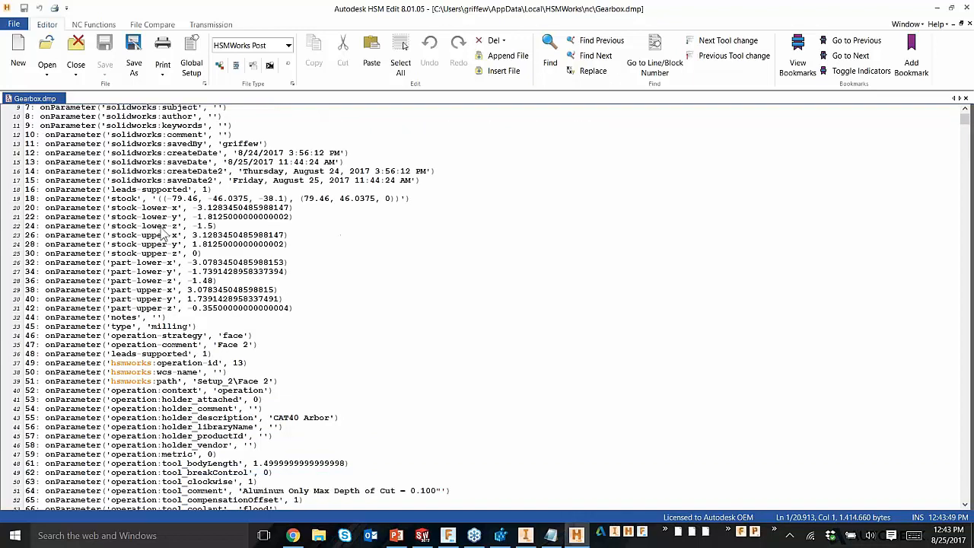
scroll(151, 348, down, 3)
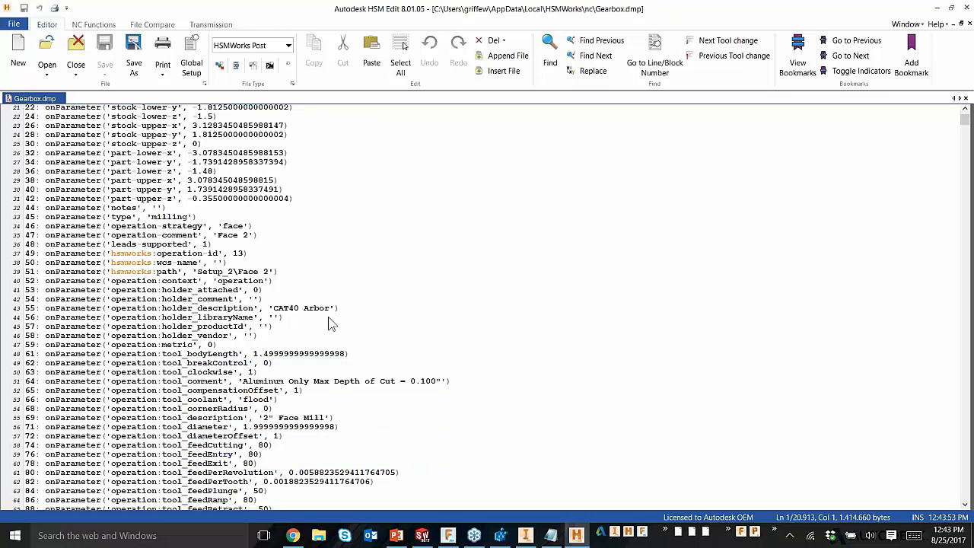
scroll(165, 326, down, 4)
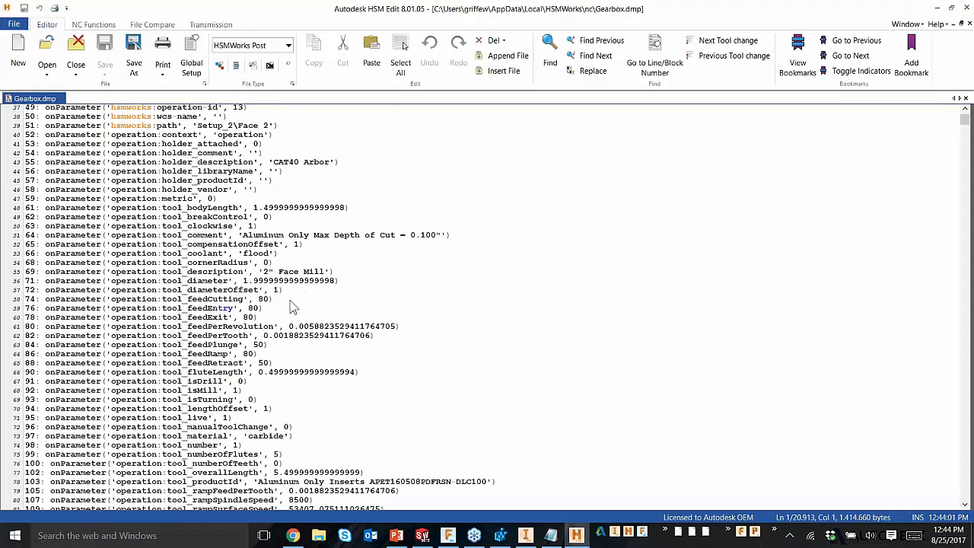
scroll(289, 306, down, 2)
drag(244, 300, 164, 303)
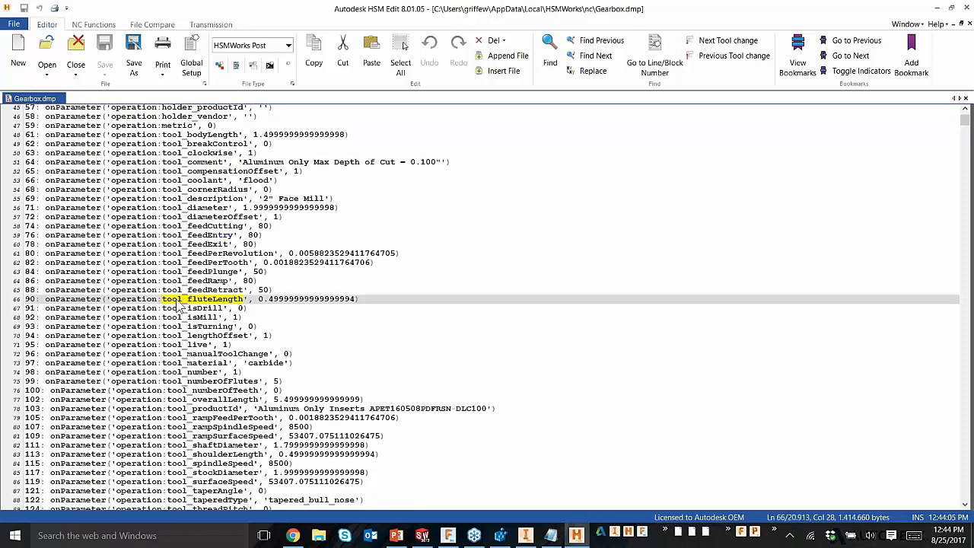
right_click(177, 302)
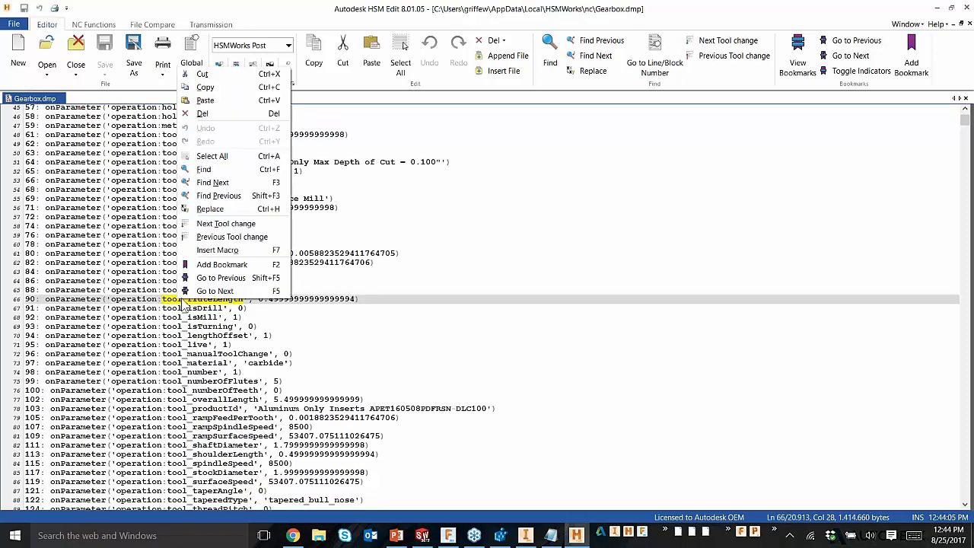
click(221, 87)
click(269, 300)
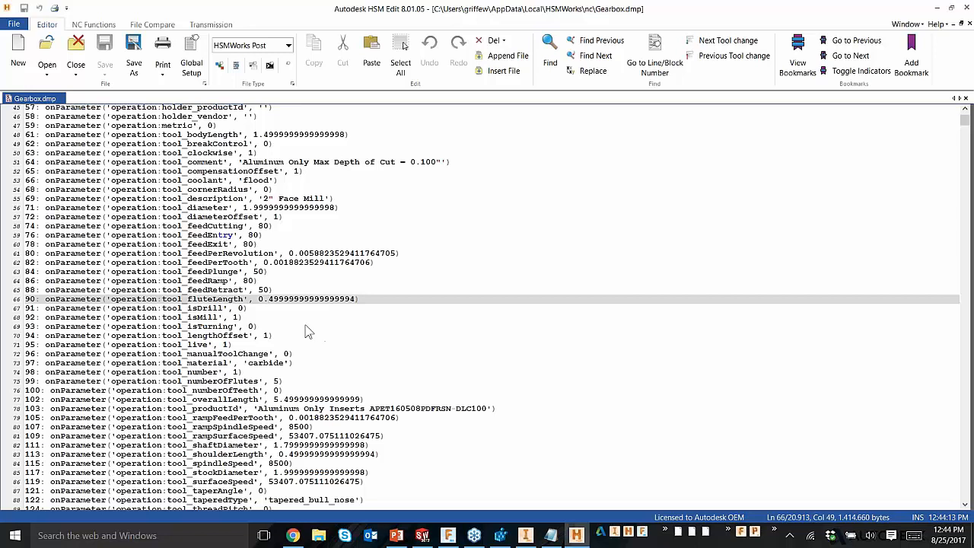
Step: Examine the operation and tool parameters further down the dump file, and return to its beginning
scroll(223, 353, down, 15)
scroll(224, 353, down, 20)
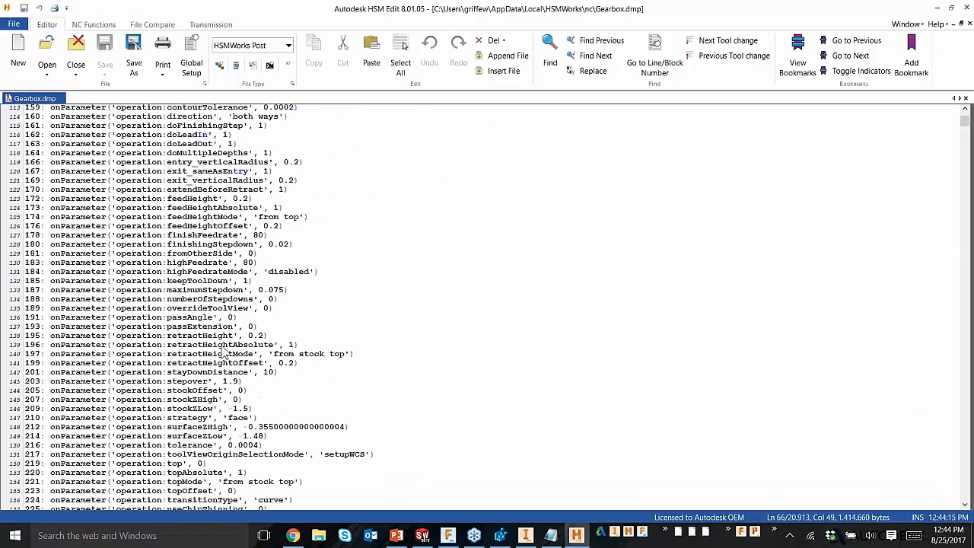
scroll(213, 354, down, 12)
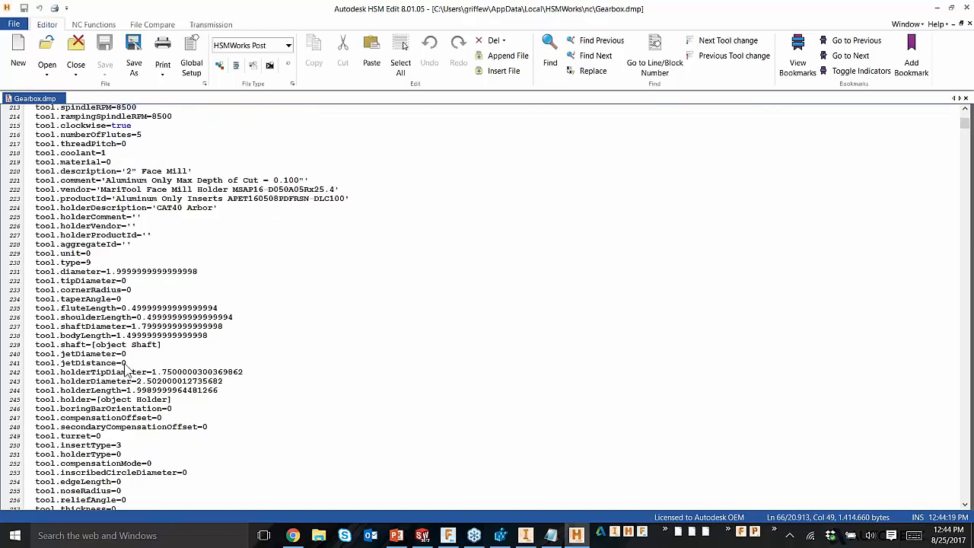
scroll(127, 370, up, 20)
scroll(142, 329, up, 19)
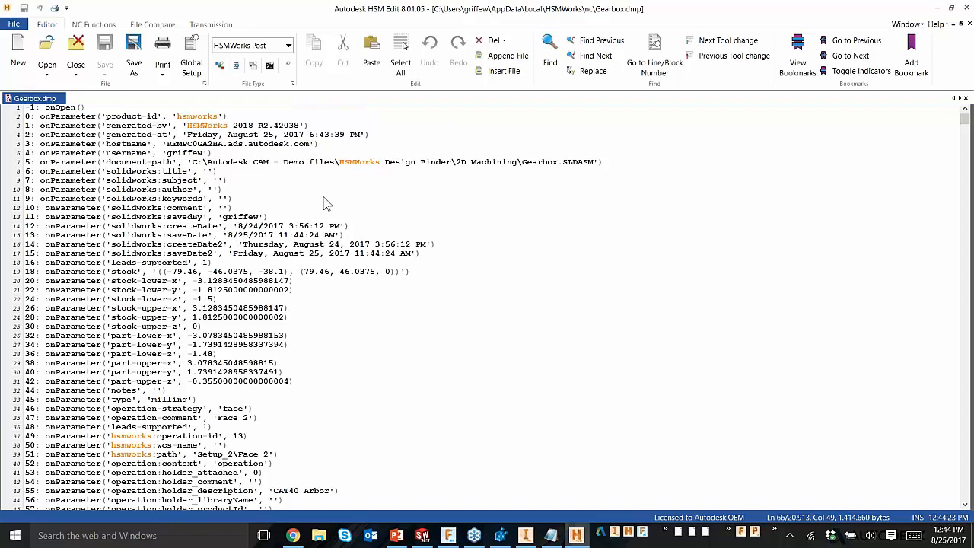
click(323, 203)
Step: Examine the tool_feedPlunge, tool_diameterOffset and tool_feedEntry parameter names in the dump file, and minimize HSM Edit to return to SOLIDWORKS
scroll(232, 340, down, 7)
scroll(232, 340, down, 5)
drag(188, 345, 238, 346)
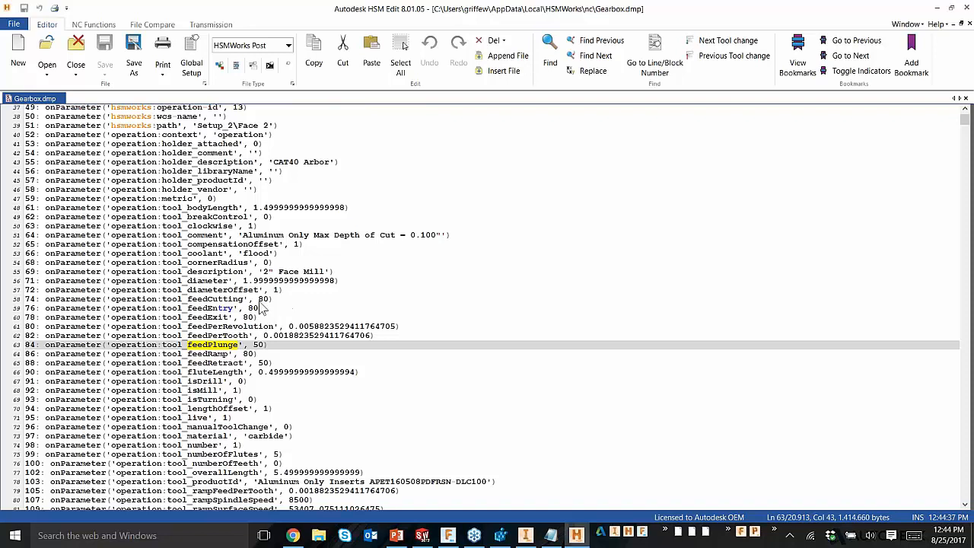
click(252, 290)
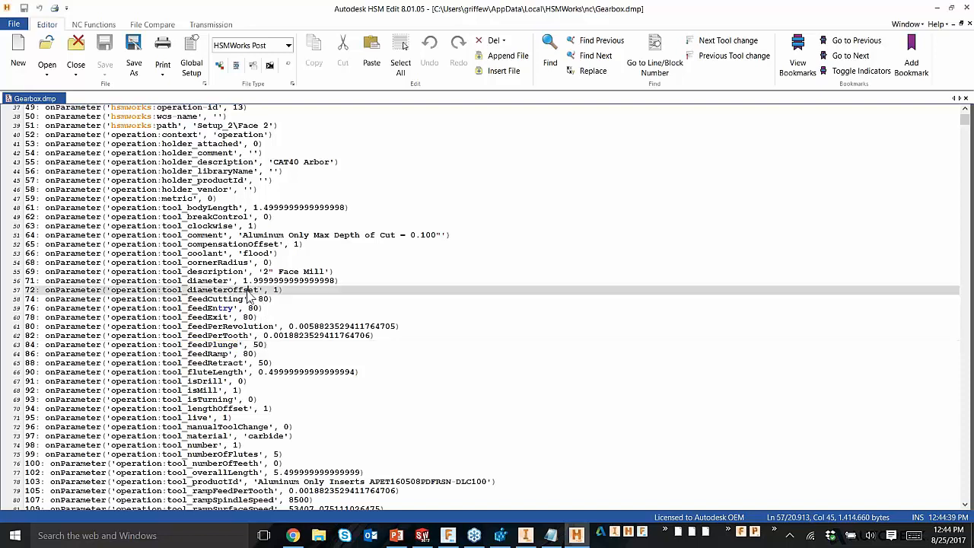
click(287, 290)
click(230, 289)
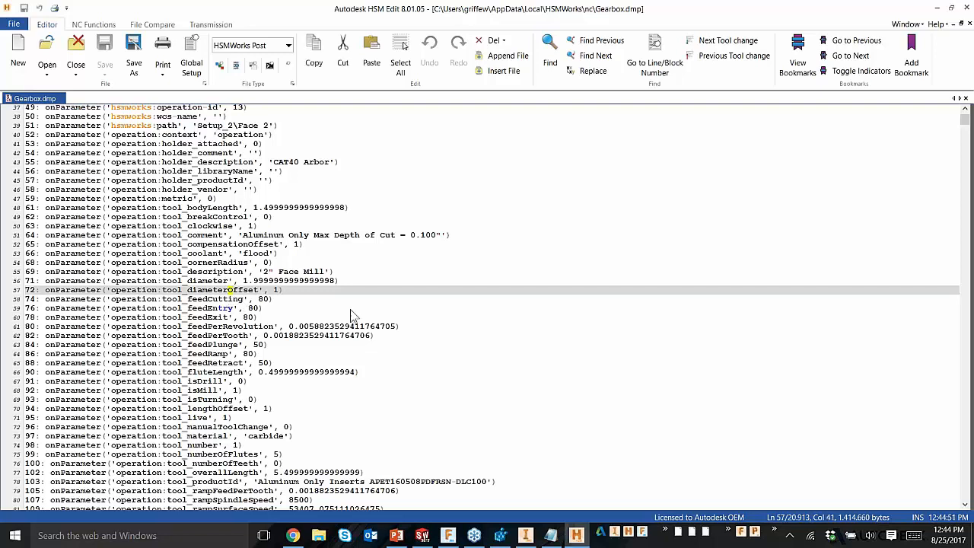
click(257, 309)
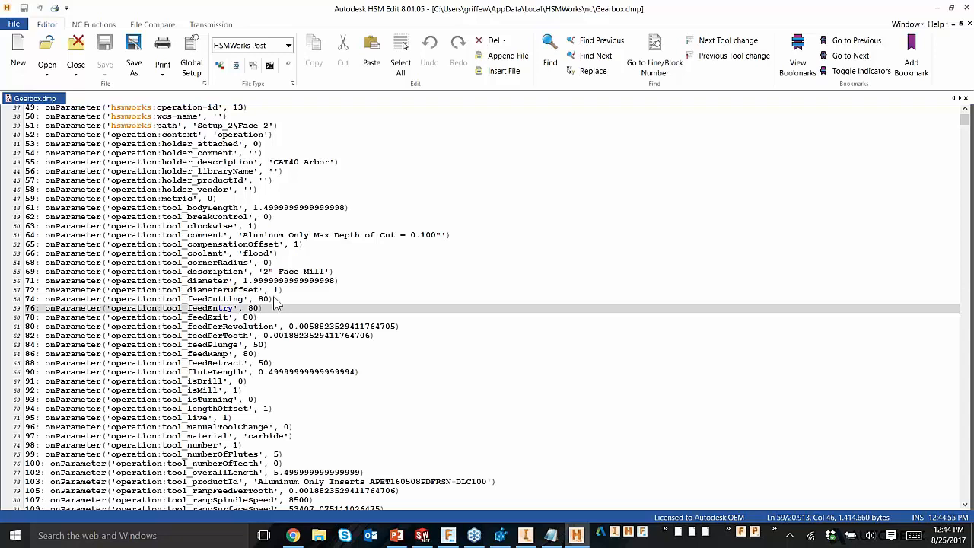
click(936, 7)
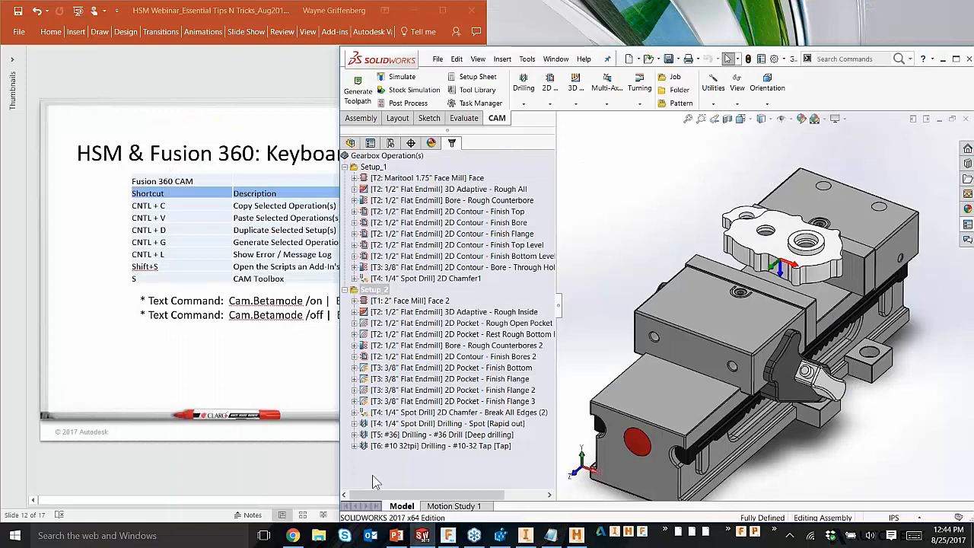
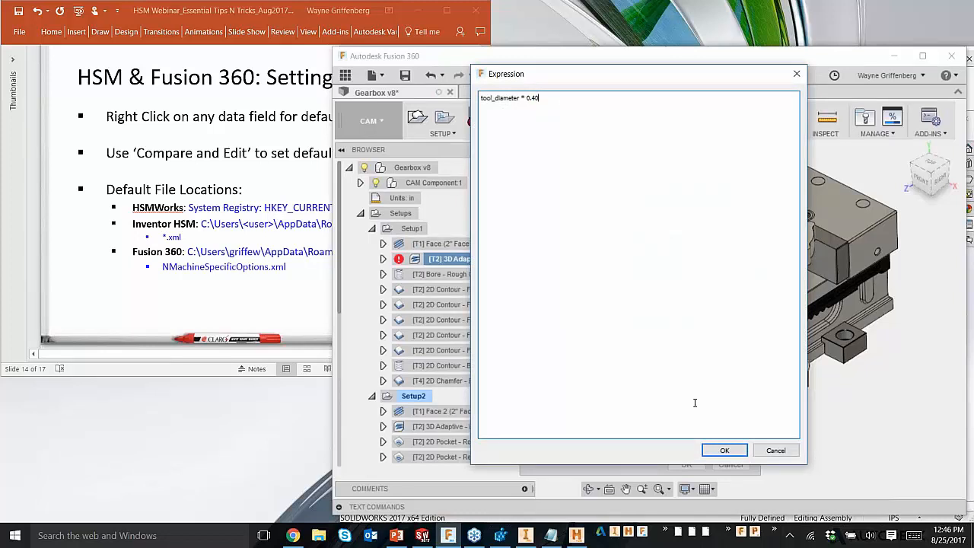
Step: Accept the expression tool_diameter * 0.40 for the 3D Adaptive operation's Optimal Load, and make it the default
click(724, 450)
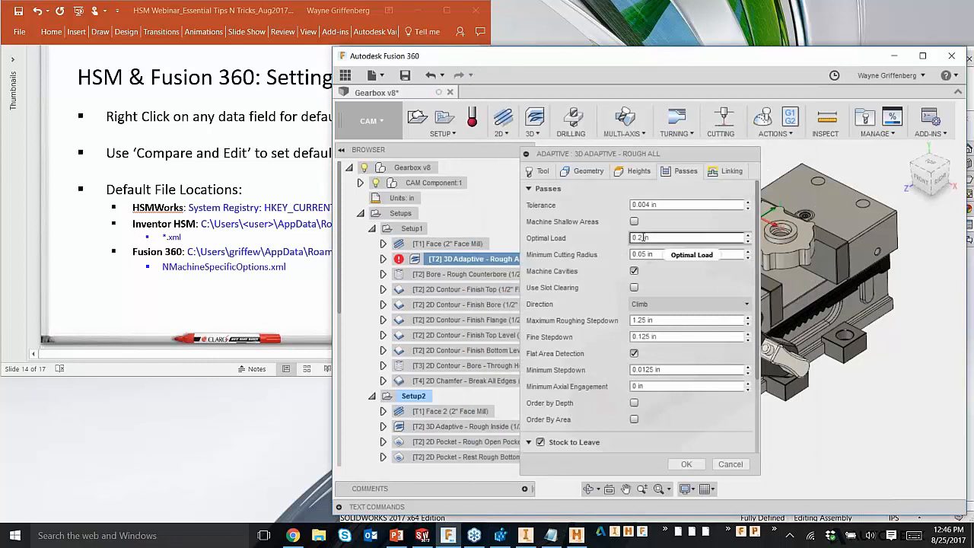
mouse_move(686, 238)
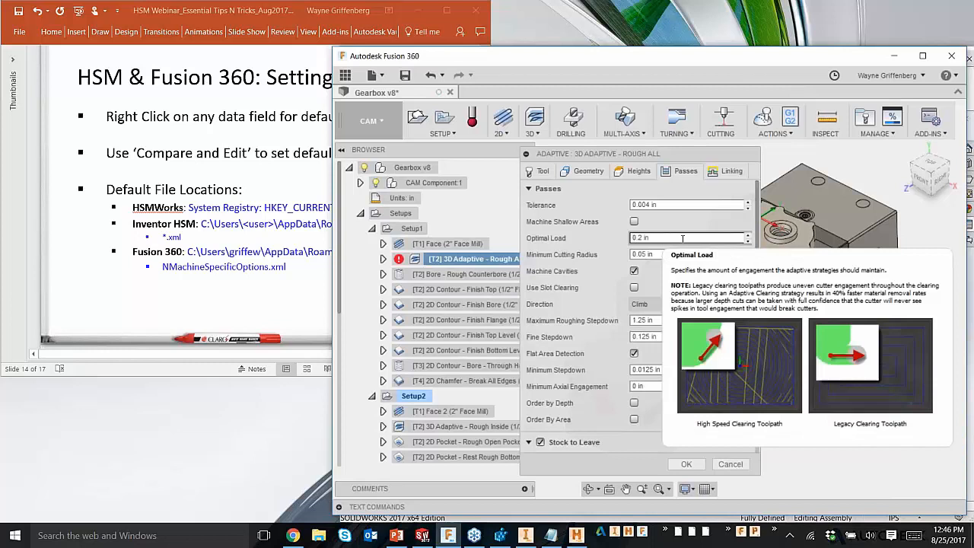
right_click(706, 241)
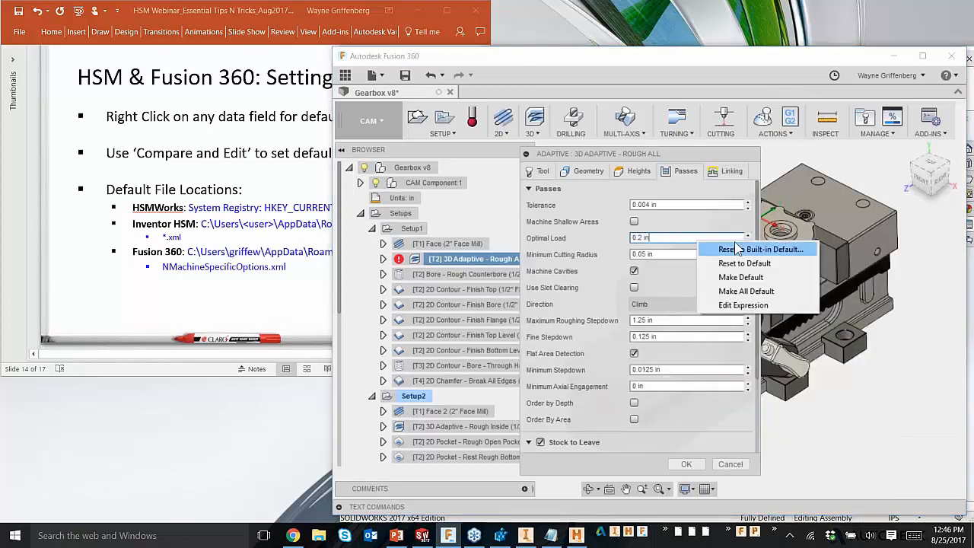
click(749, 280)
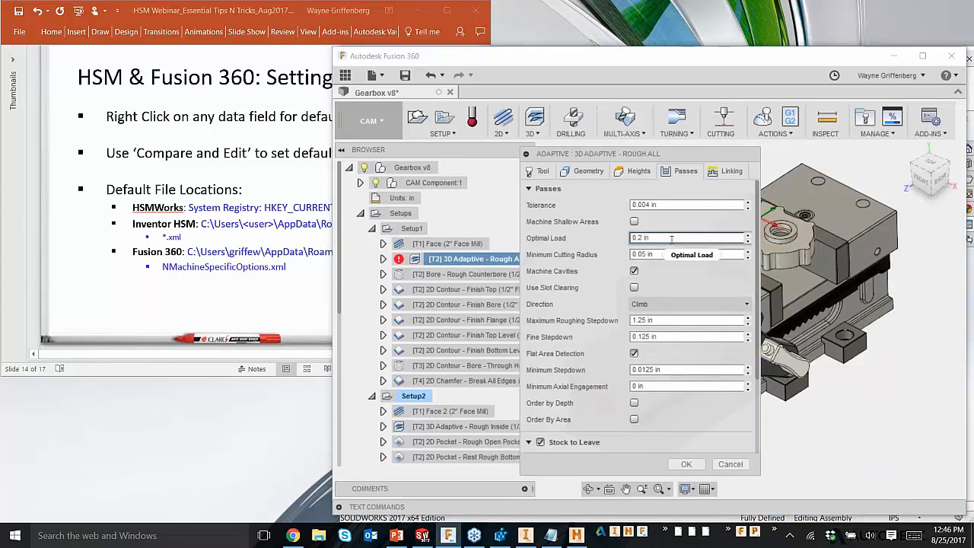
Step: Review the expression behind the Optimal Load value, and close it without changes
mouse_move(674, 239)
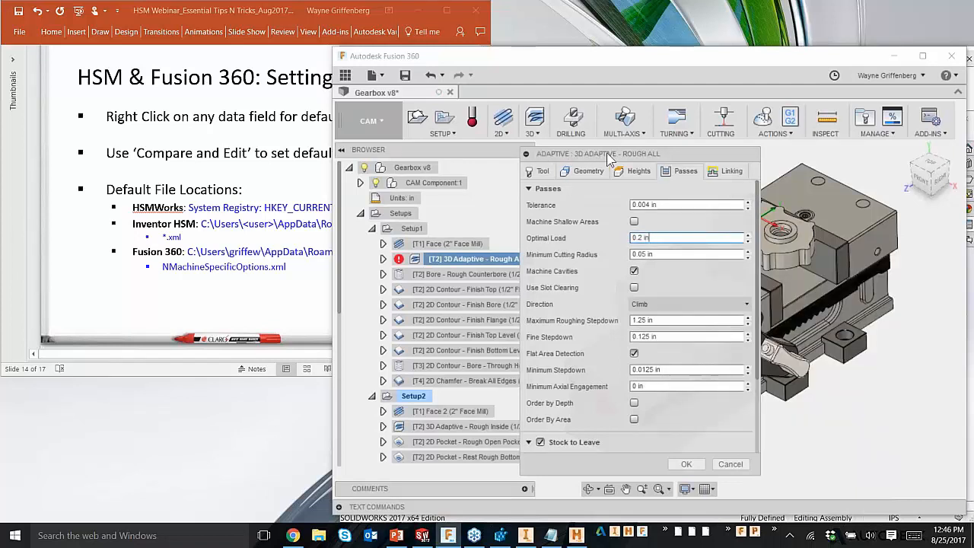
right_click(669, 238)
click(700, 308)
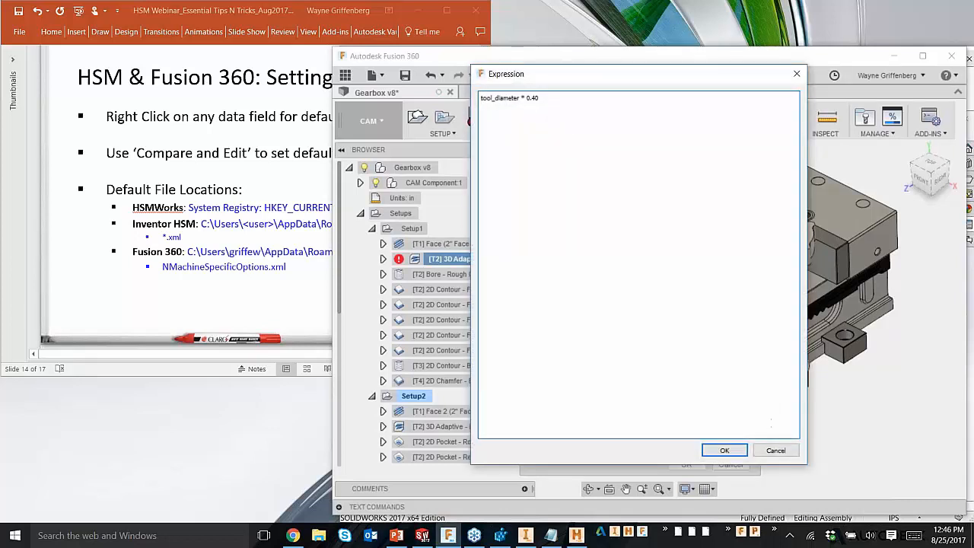
click(770, 449)
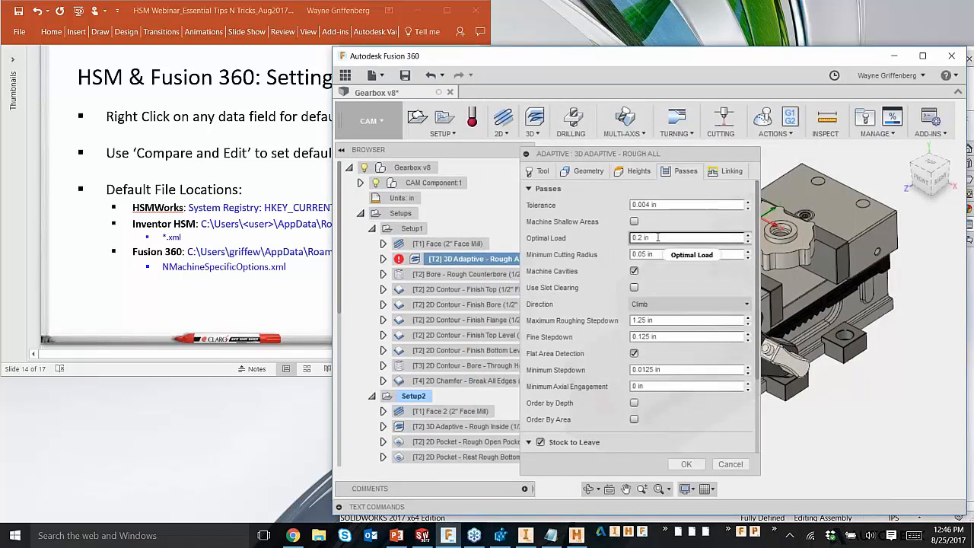
mouse_move(657, 237)
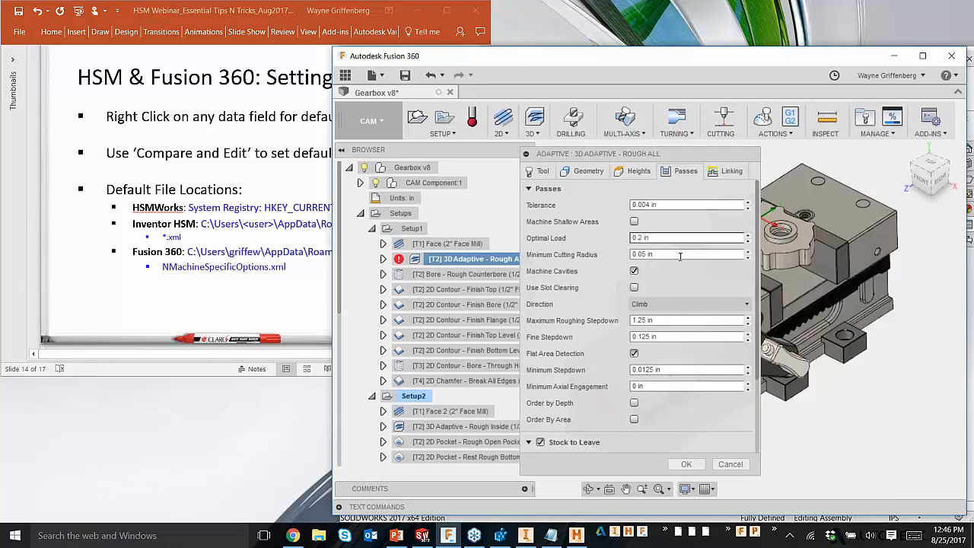
Step: Toggle Rest Machining off and on in the operation's geometry settings, and inspect the default options for Adjustment Offset
click(587, 172)
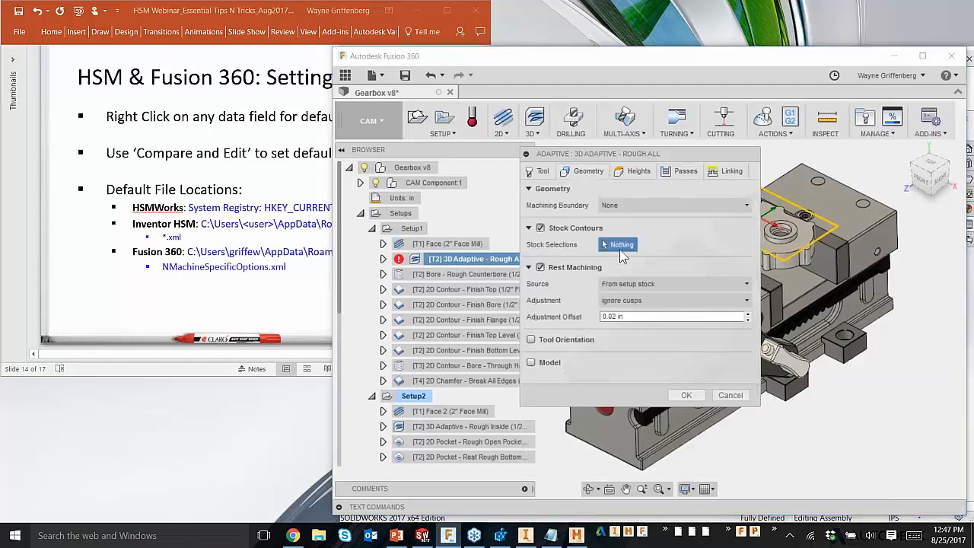
click(539, 267)
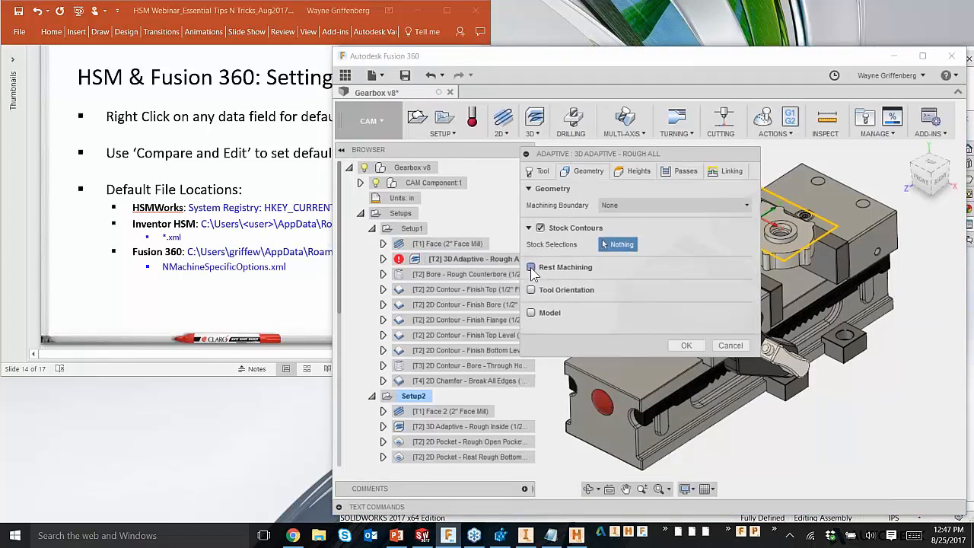
click(530, 267)
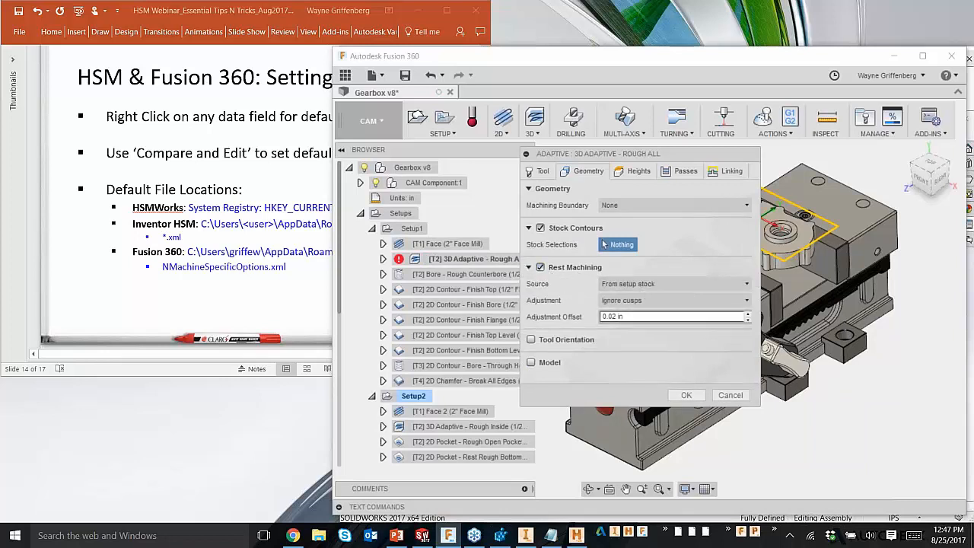
click(639, 317)
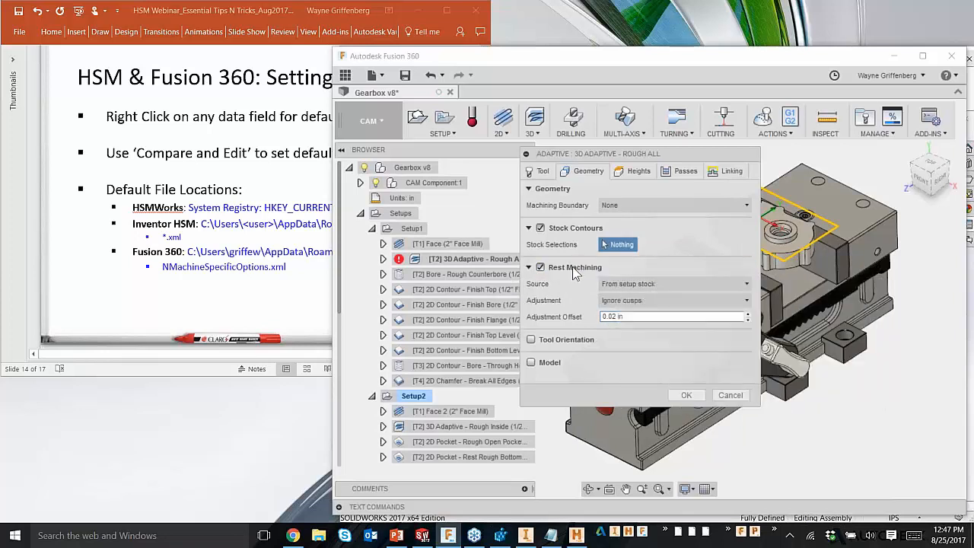
right_click(641, 318)
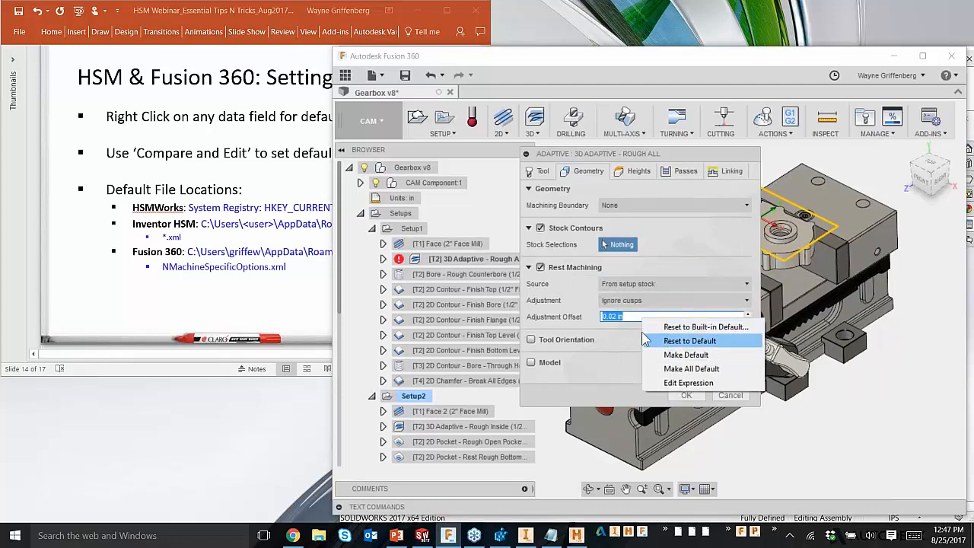
click(566, 271)
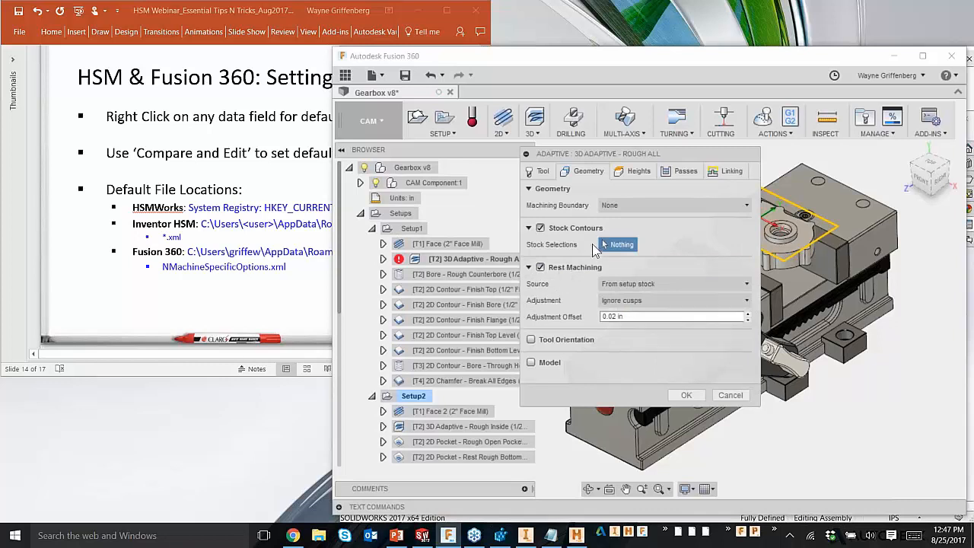
Step: Turn off Rest Machining for the 3D Adaptive - Rough All operation, and accept the operation's settings
click(685, 399)
click(540, 267)
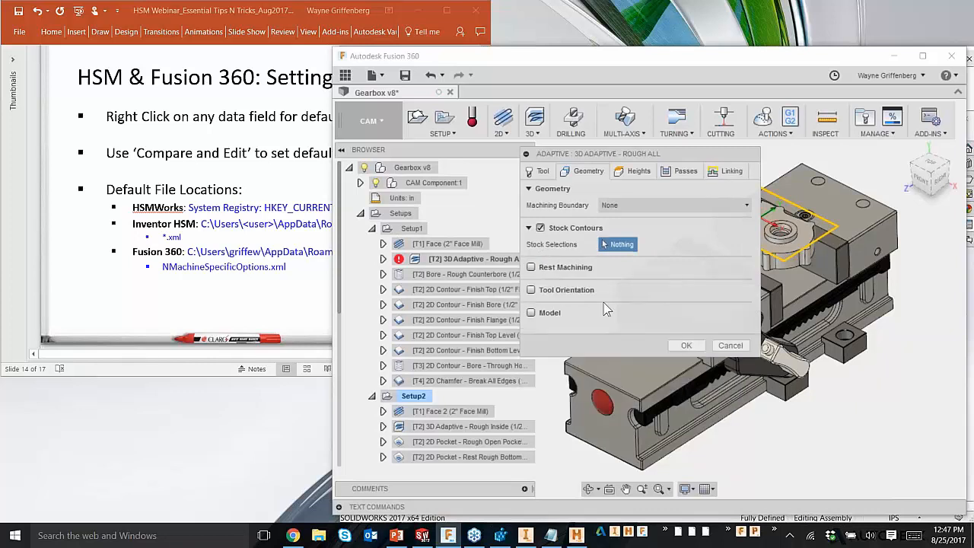
click(684, 345)
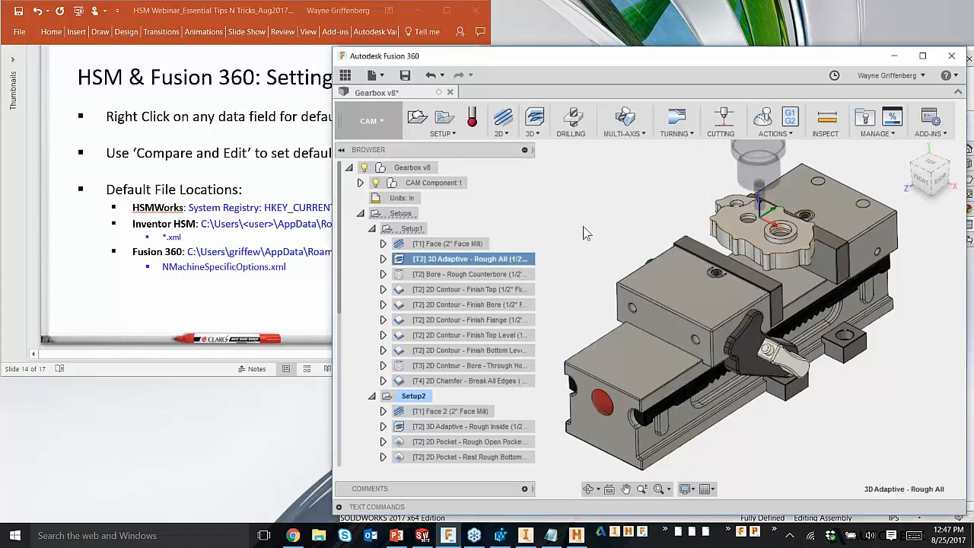
Step: Open Compare and Edit for the 3D Adaptive - Rough All operation, and filter its parameters by "rest"
right_click(444, 262)
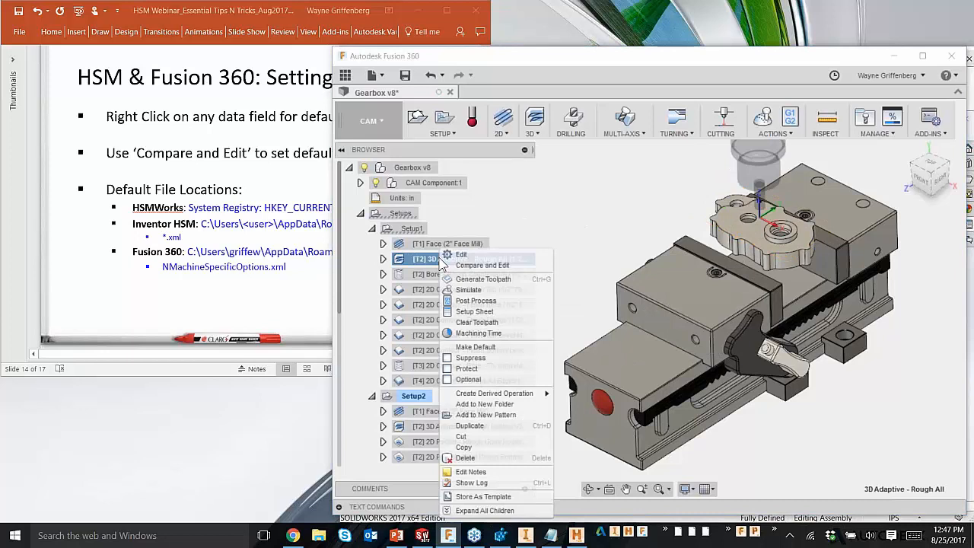
click(500, 270)
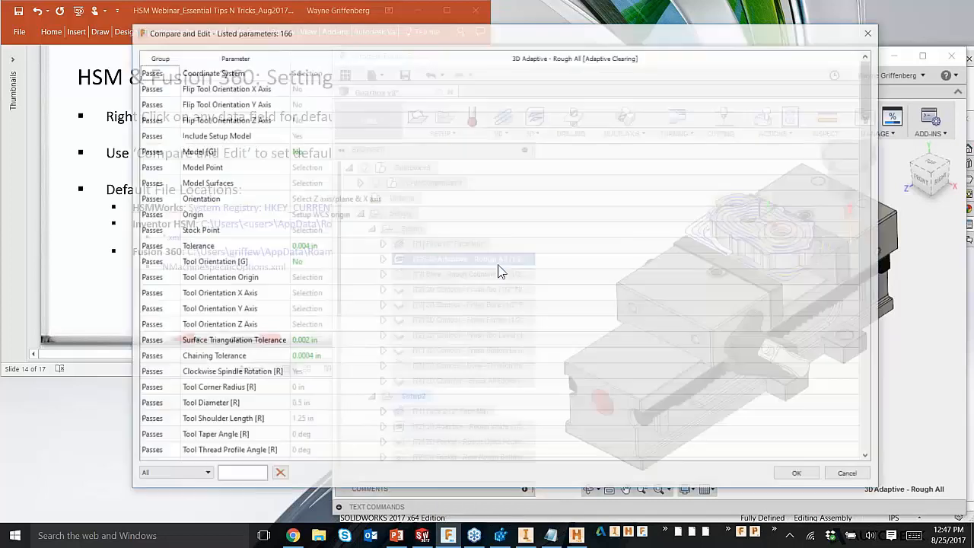
drag(476, 41, 528, 51)
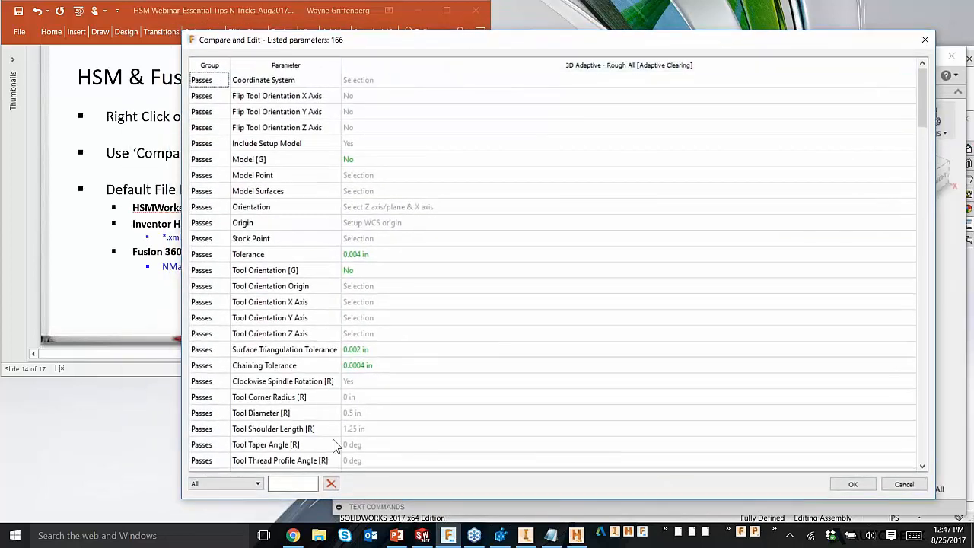
click(289, 484)
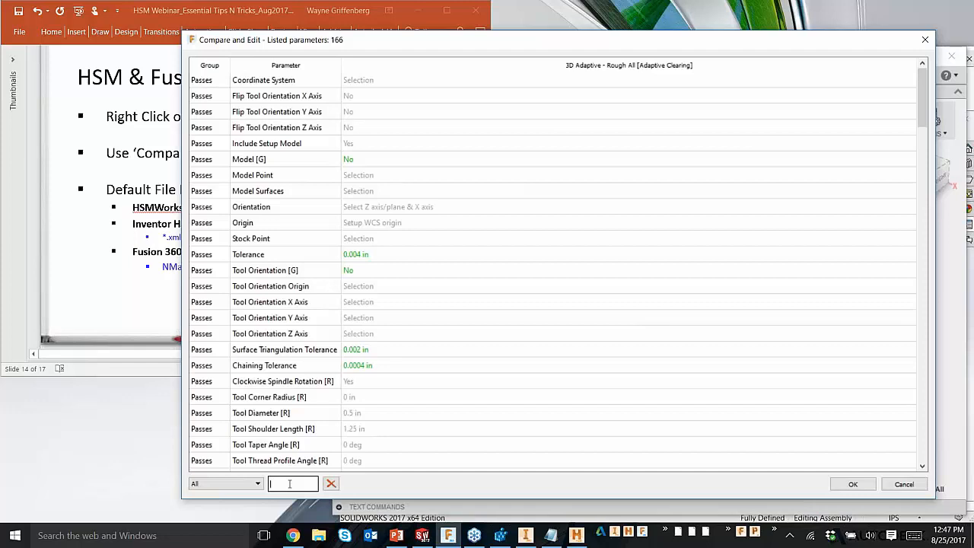
text(rest)
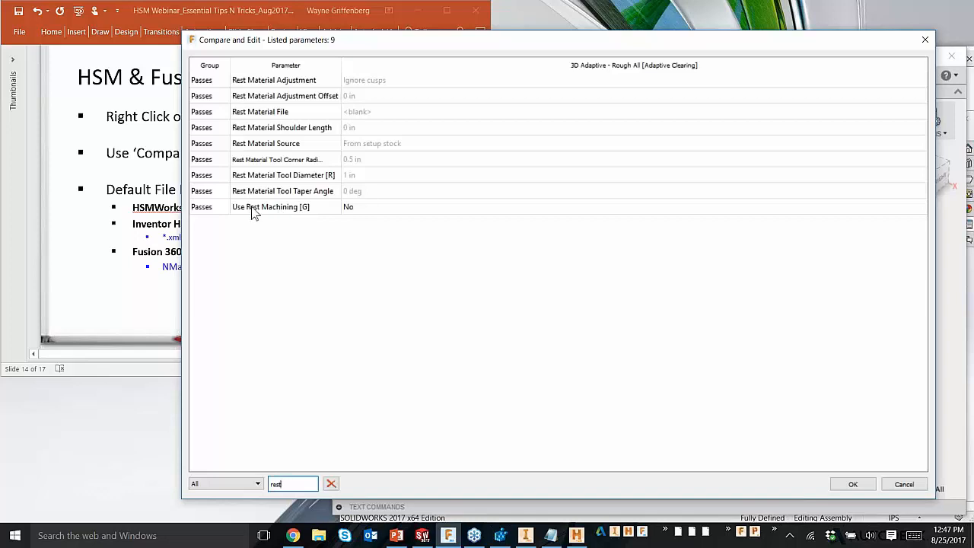
Step: Clear the parameter filter to show the full list, and filter by "rest" again
double_click(275, 484)
key(BackSpace)
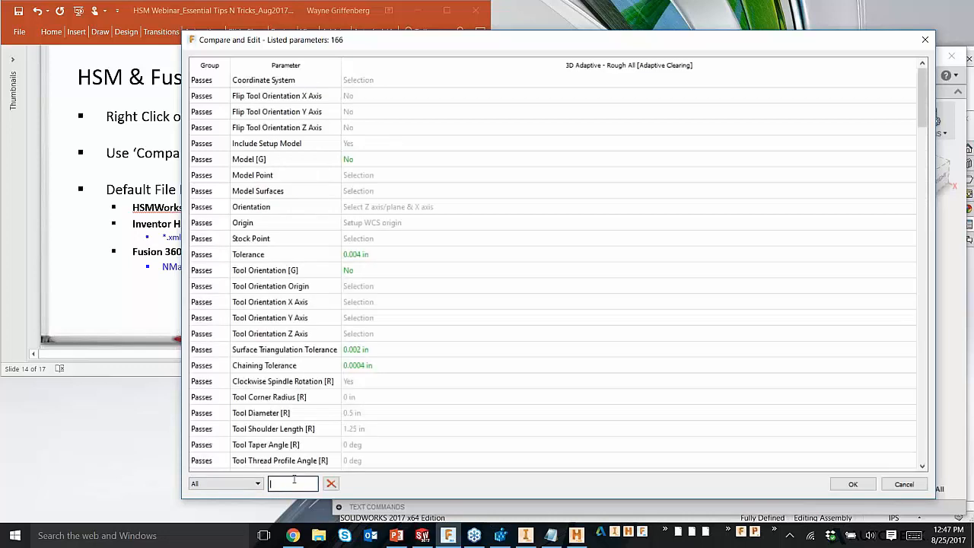
text(r)
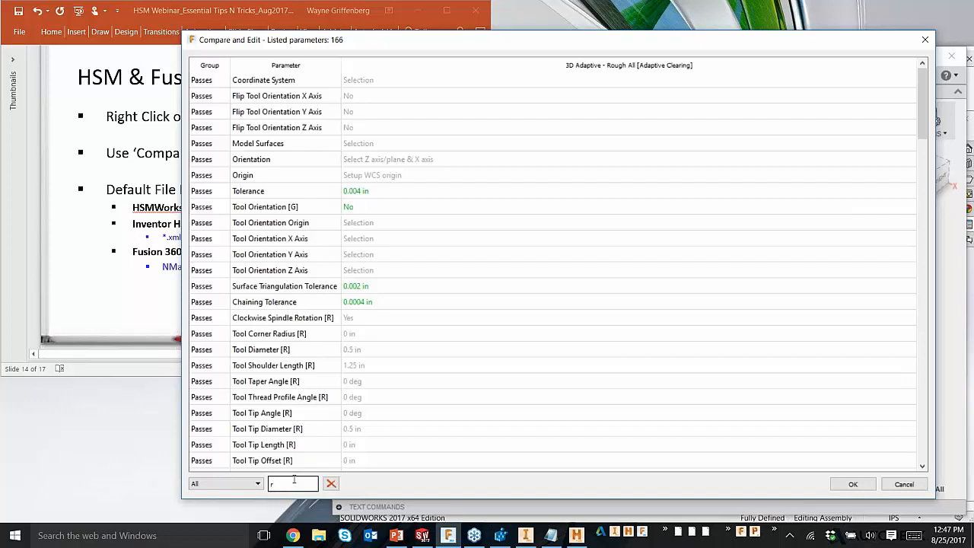
key(BackSpace)
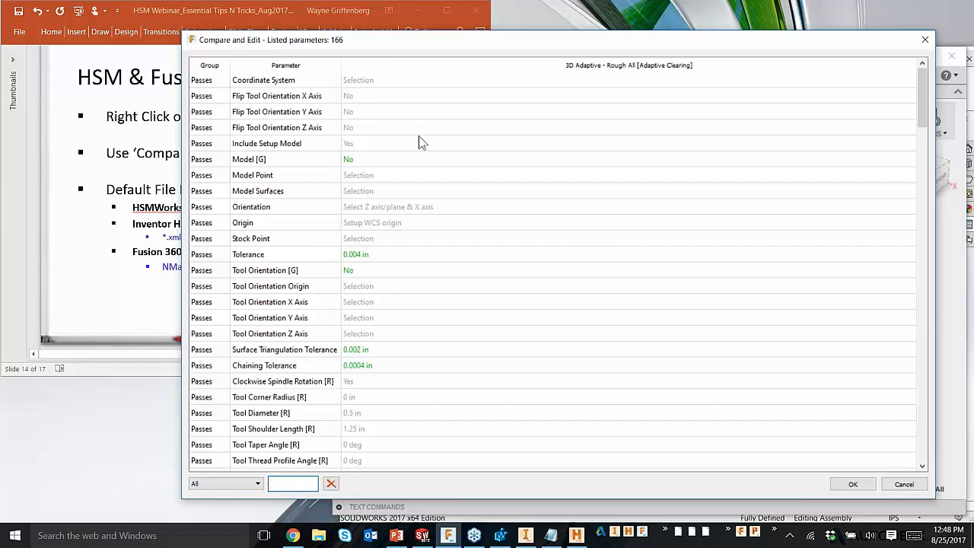
text(rest)
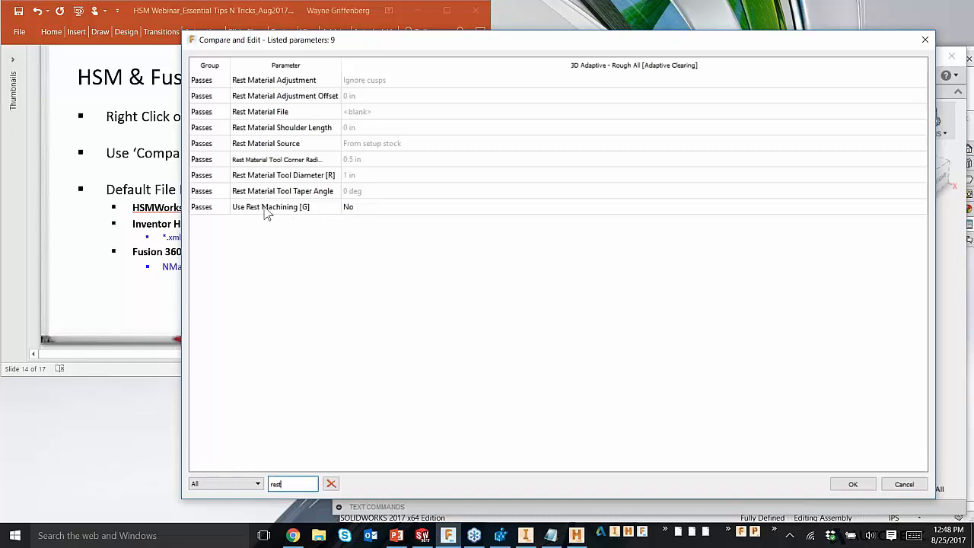
Step: Set the Use Rest Machining parameter to Yes, and make that value the default
click(372, 207)
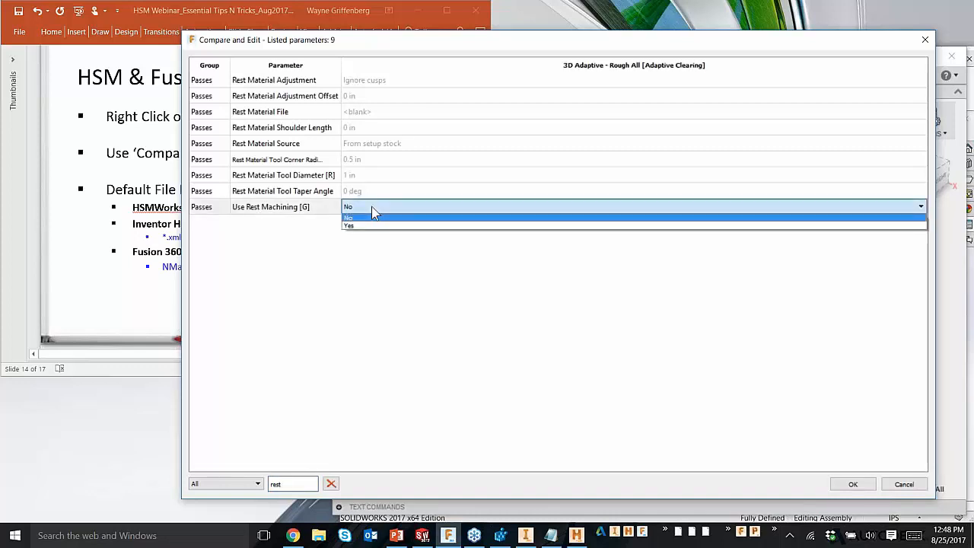
click(370, 225)
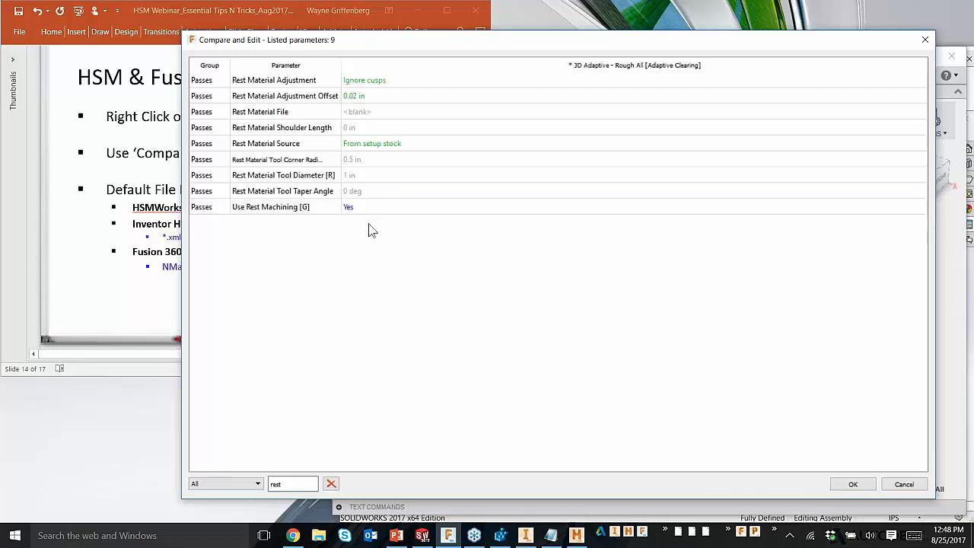
click(325, 211)
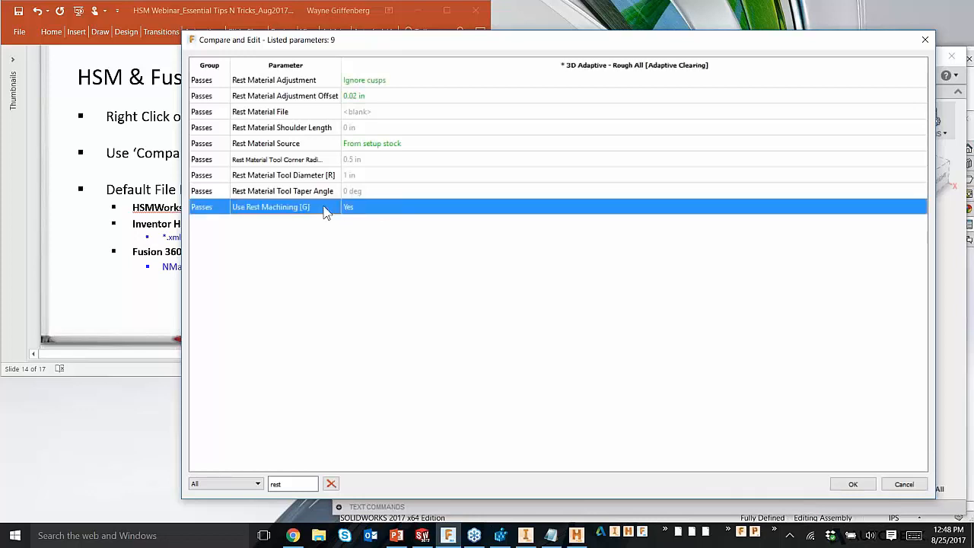
right_click(372, 205)
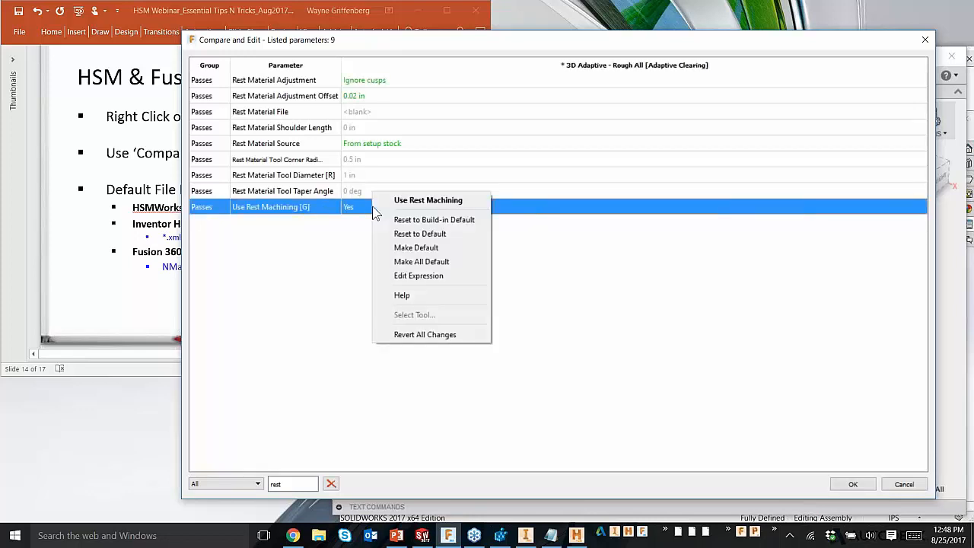
click(430, 251)
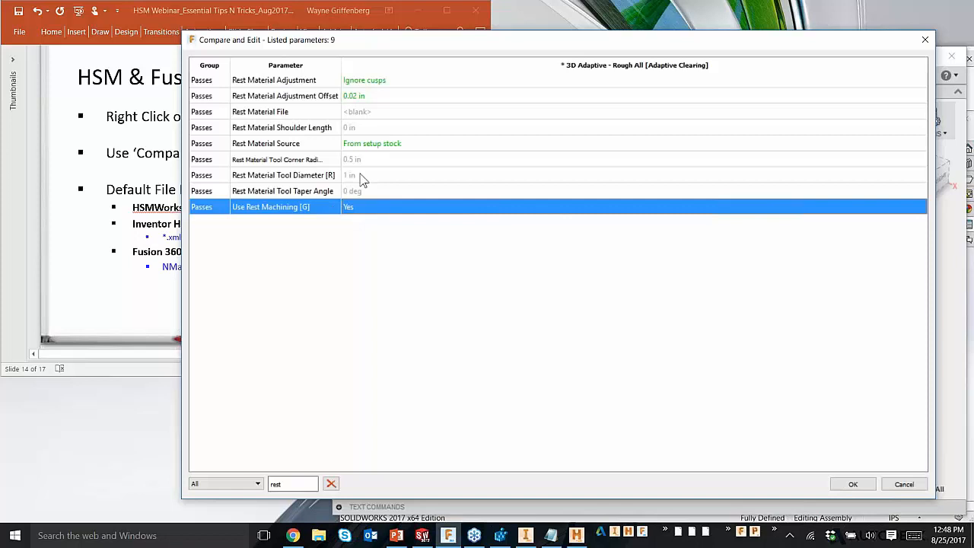
Step: Examine the available choices and the default options for the Rest Material Source parameter, leaving it on From setup stock
click(299, 144)
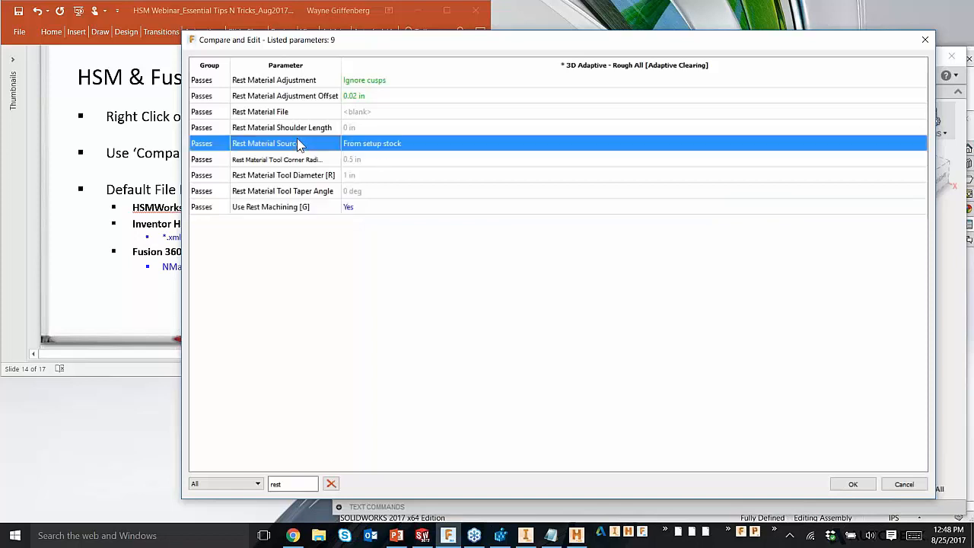
click(393, 143)
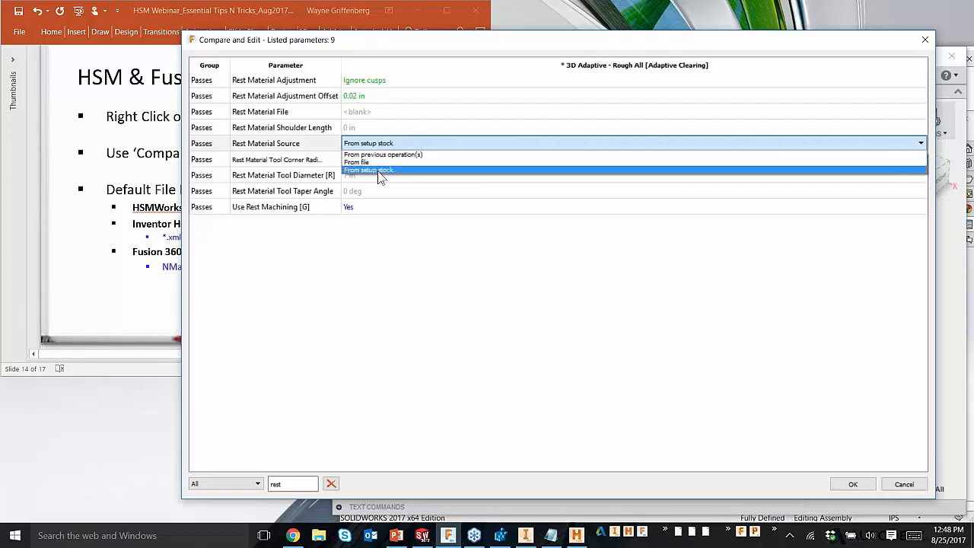
click(378, 286)
click(330, 144)
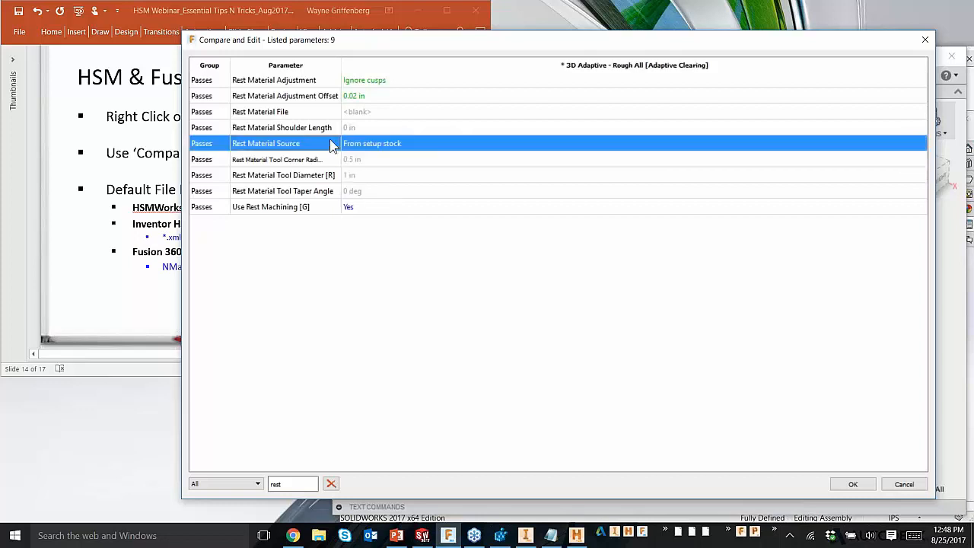
right_click(368, 143)
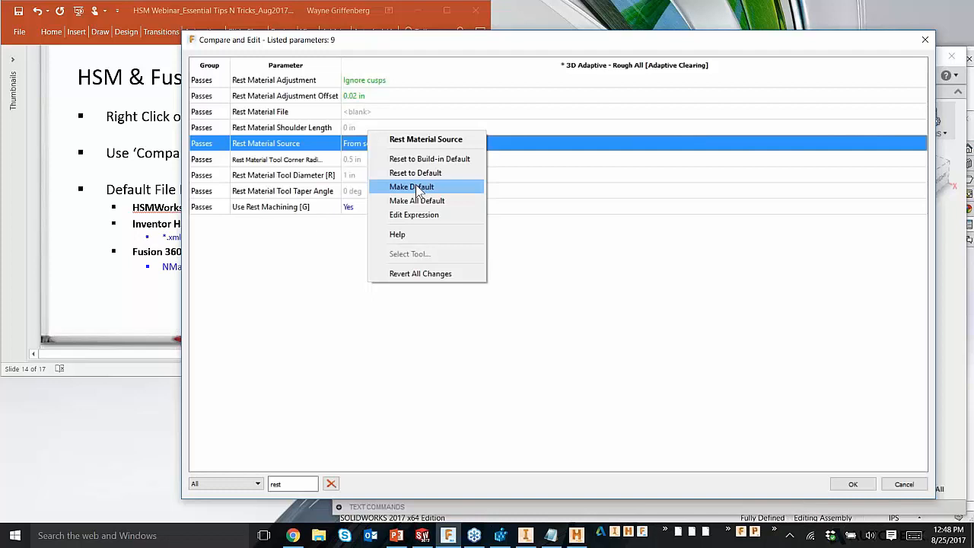
click(308, 264)
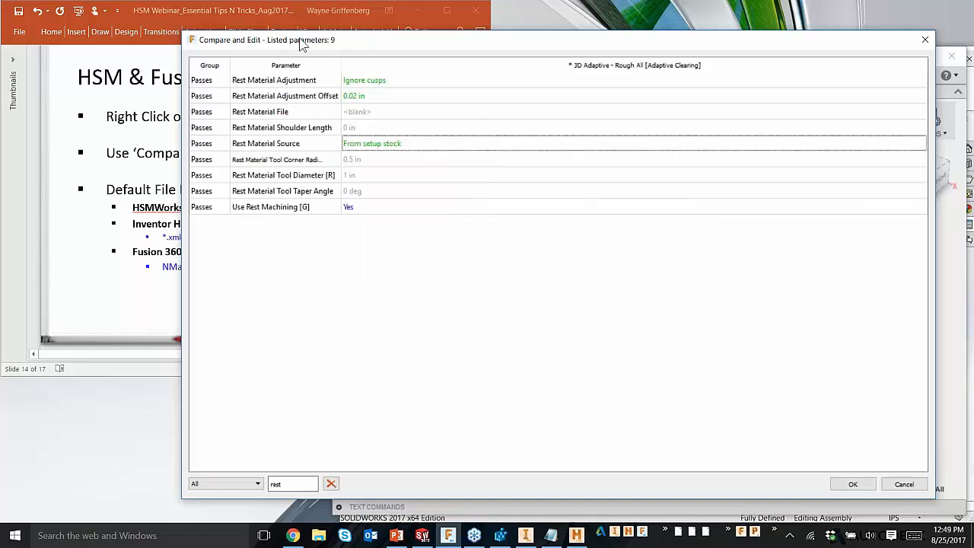
Step: Close the current comparison, and open Compare and Edit for the five operations from 3D Adaptive - Rough All through 2D Contour - Finish Flange
drag(326, 46, 300, 43)
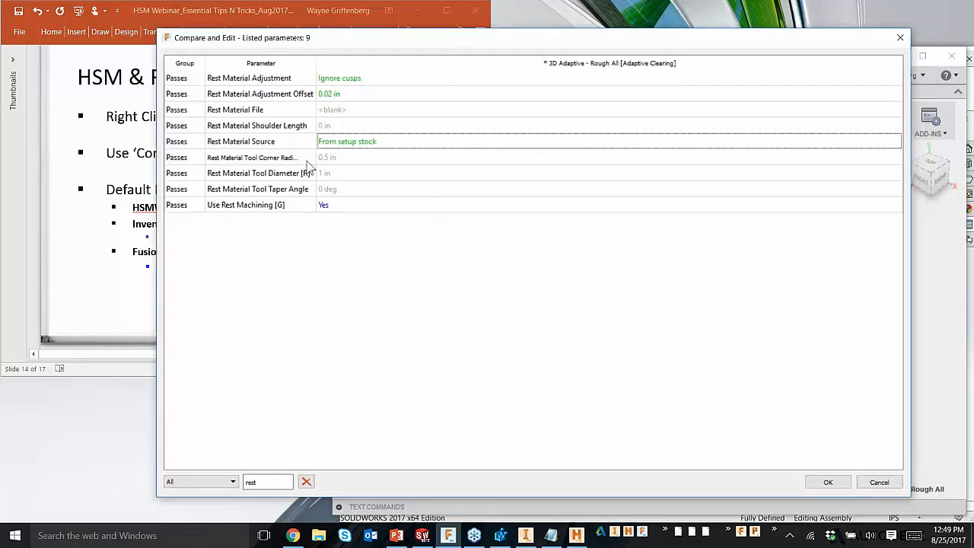
click(900, 37)
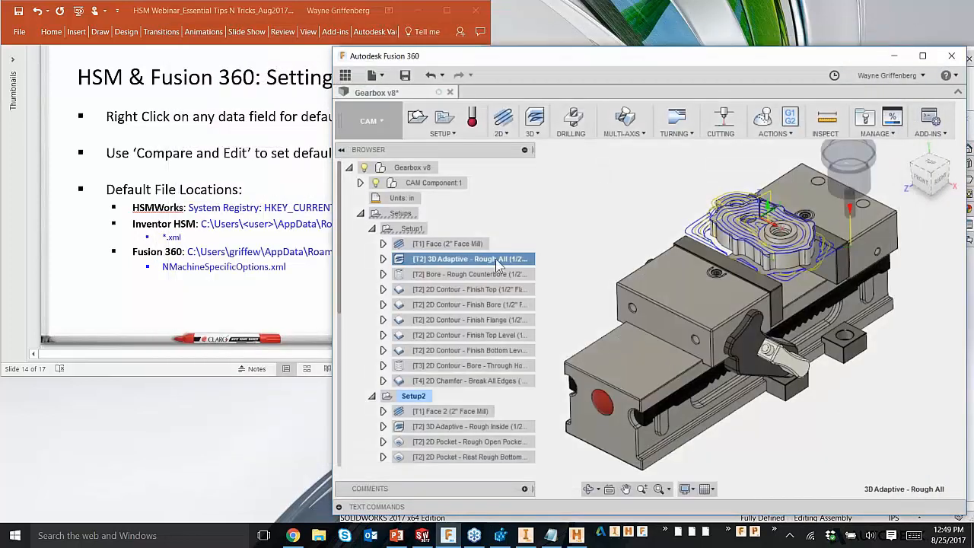
shift+click(483, 321)
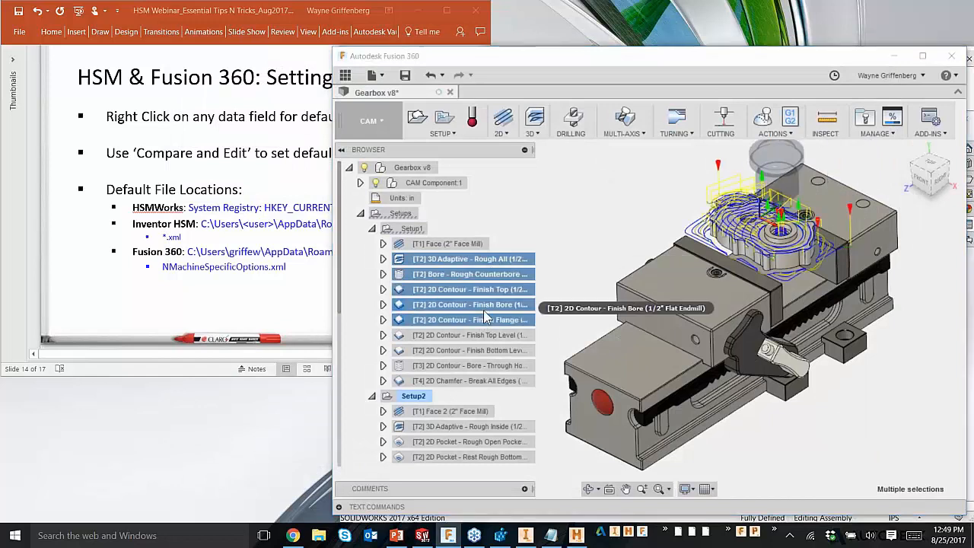
right_click(483, 310)
click(525, 316)
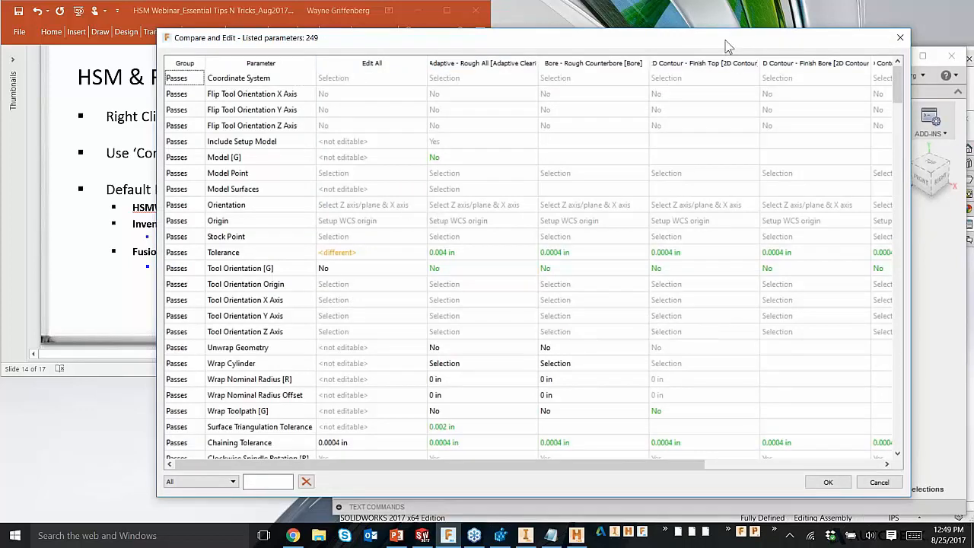
drag(725, 40, 747, 20)
Step: Filter the parameter list to Multi-edit, and look through the parameters shared by the selected operations
click(251, 462)
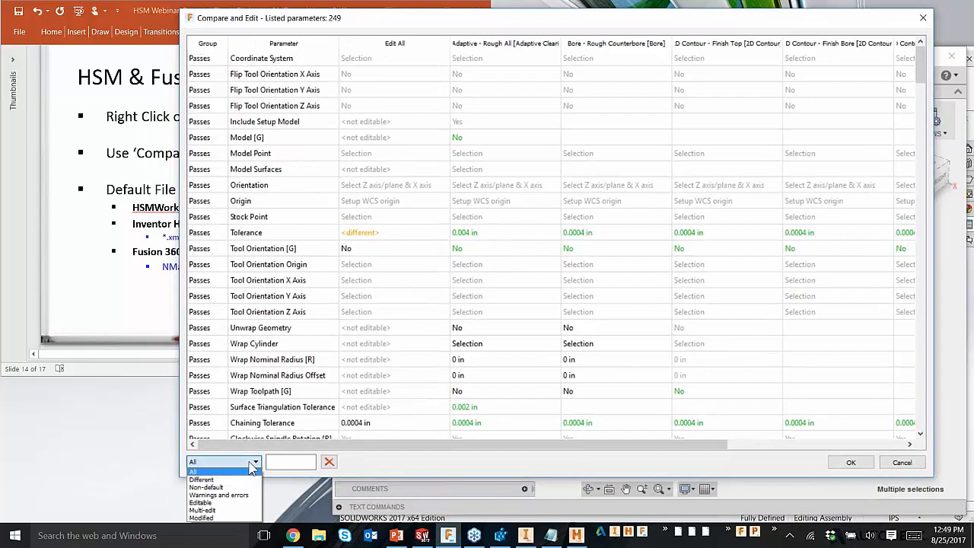
click(216, 511)
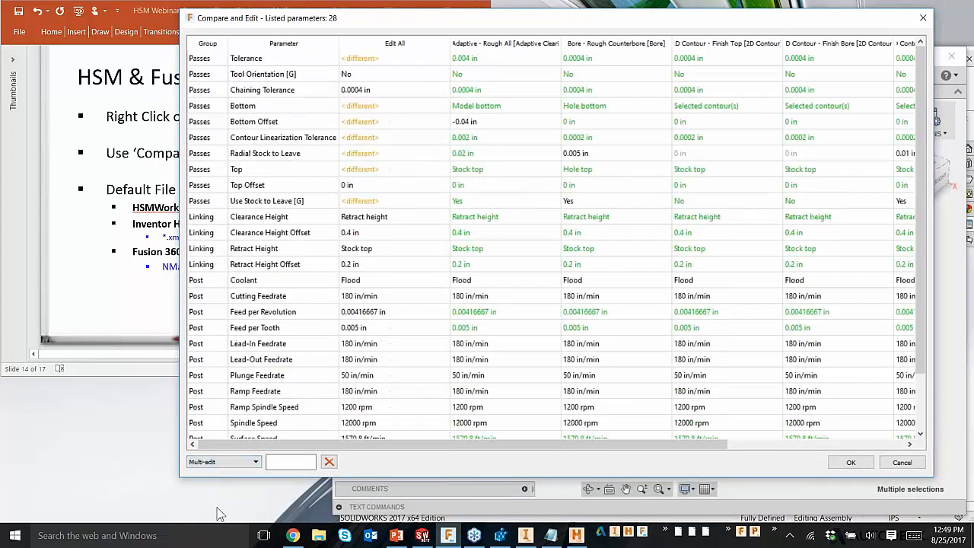
scroll(506, 198, down, 1)
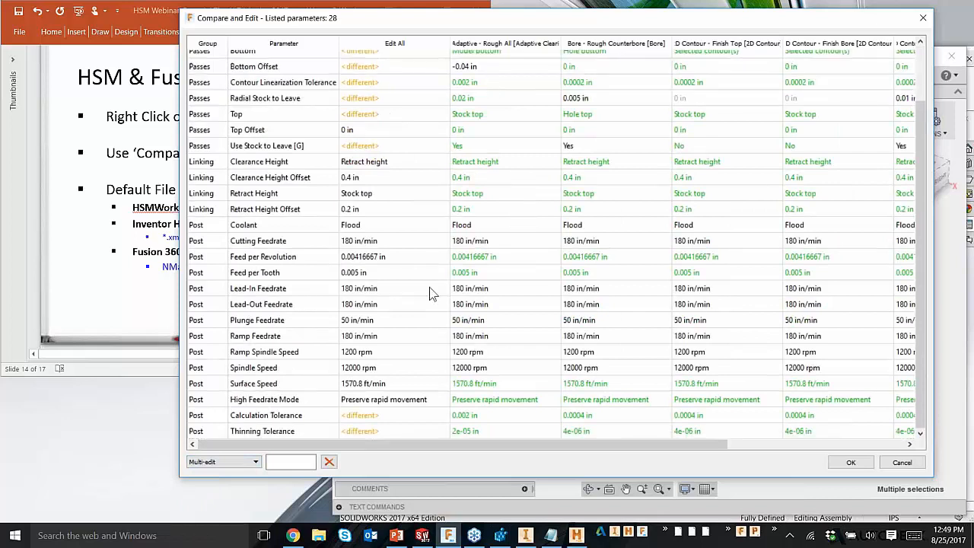
scroll(422, 142, up, 4)
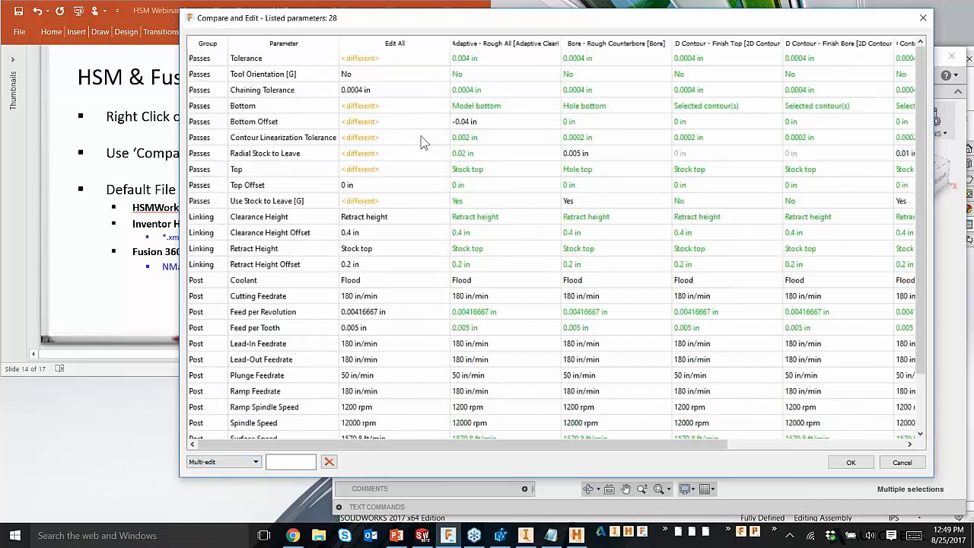
Step: Show only the Editable parameters, and return to the Multi-edit filter to compare the two lists
click(242, 462)
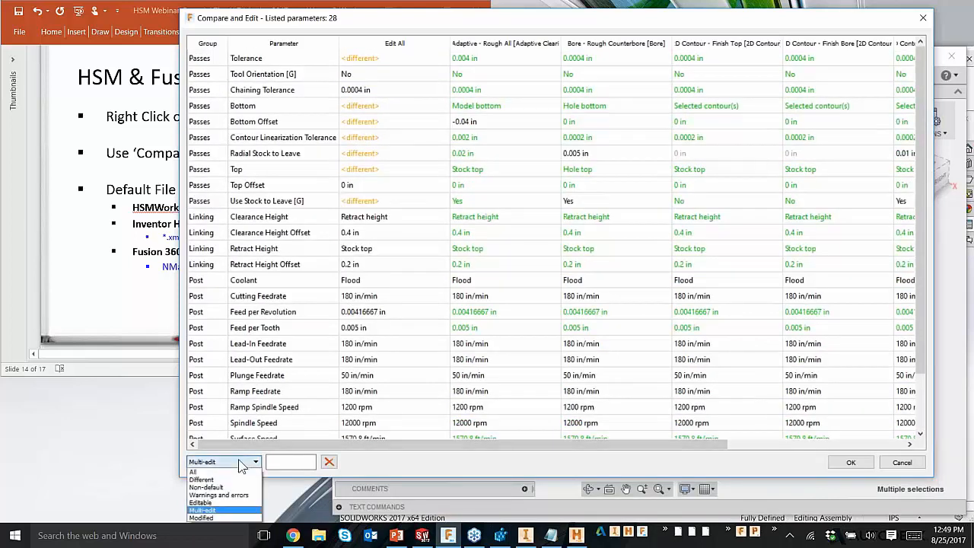
click(201, 502)
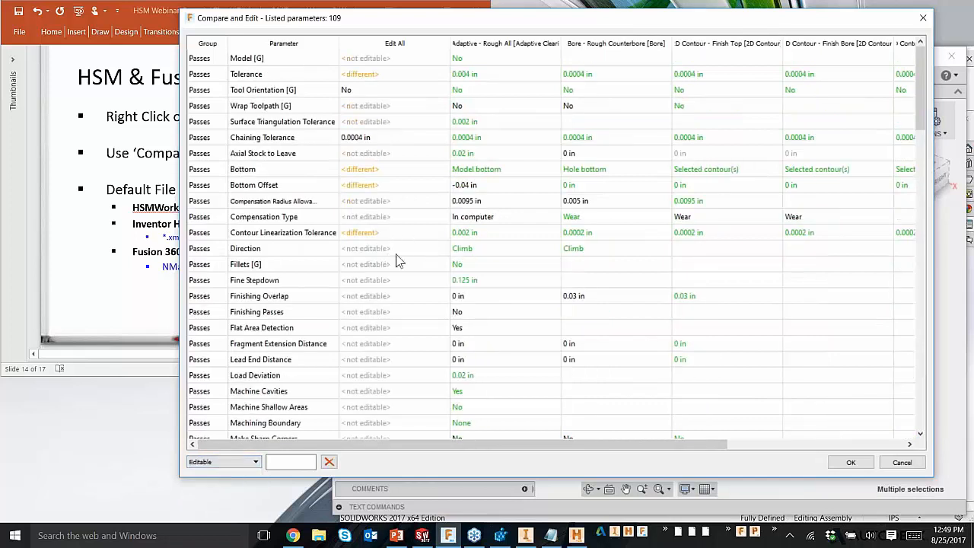
click(256, 461)
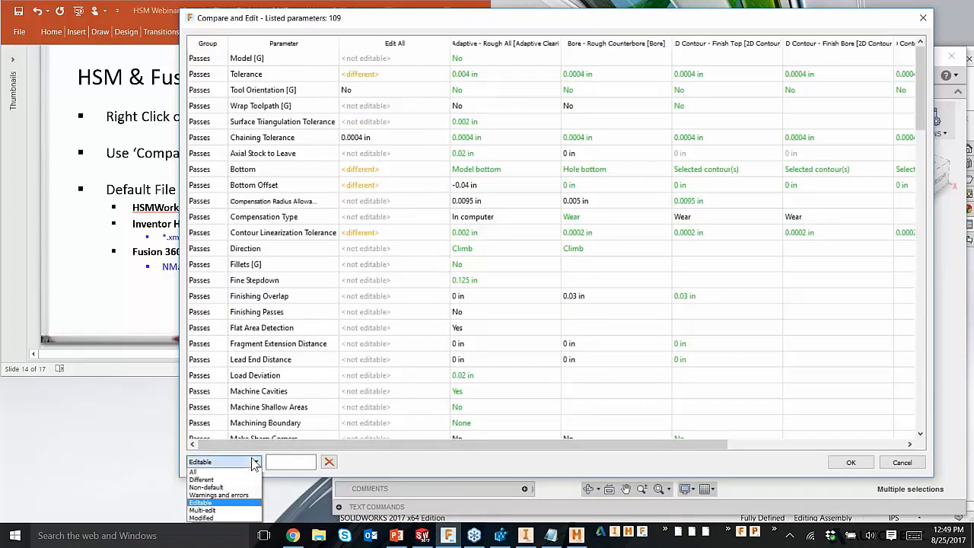
click(211, 510)
scroll(457, 237, down, 2)
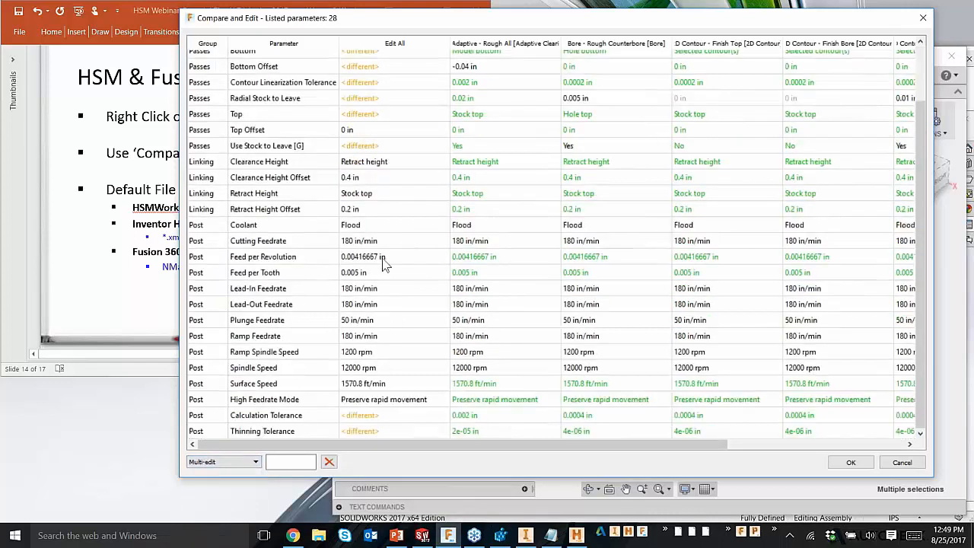
Step: Review the parameters that differ between the operations using the Different filter, and restore the All filter
click(244, 462)
click(221, 479)
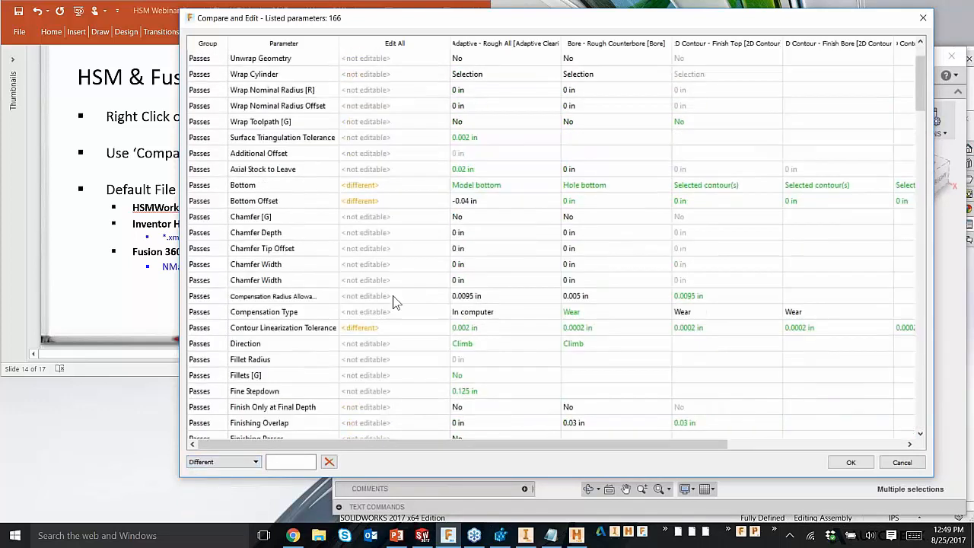
scroll(472, 143, up, 2)
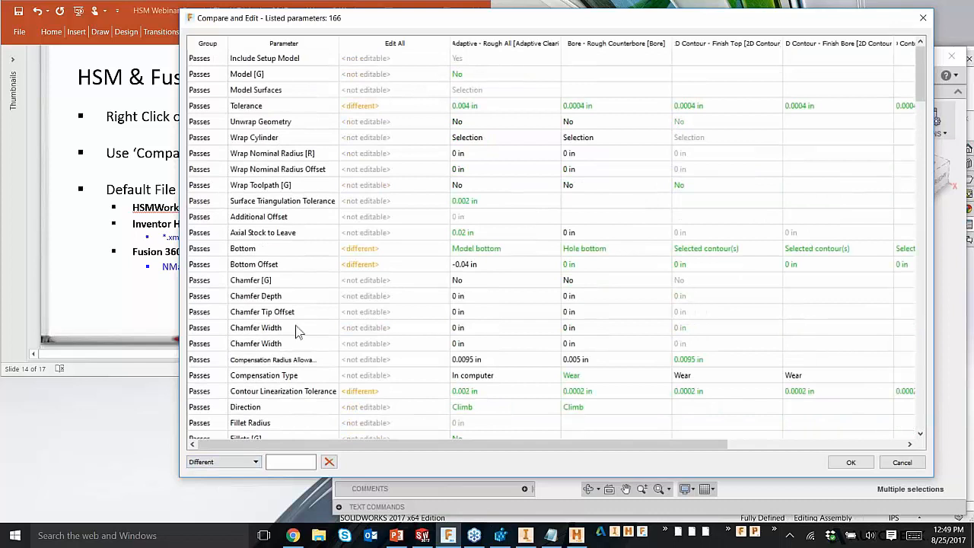
scroll(312, 335, down, 3)
scroll(316, 339, down, 5)
scroll(319, 338, up, 7)
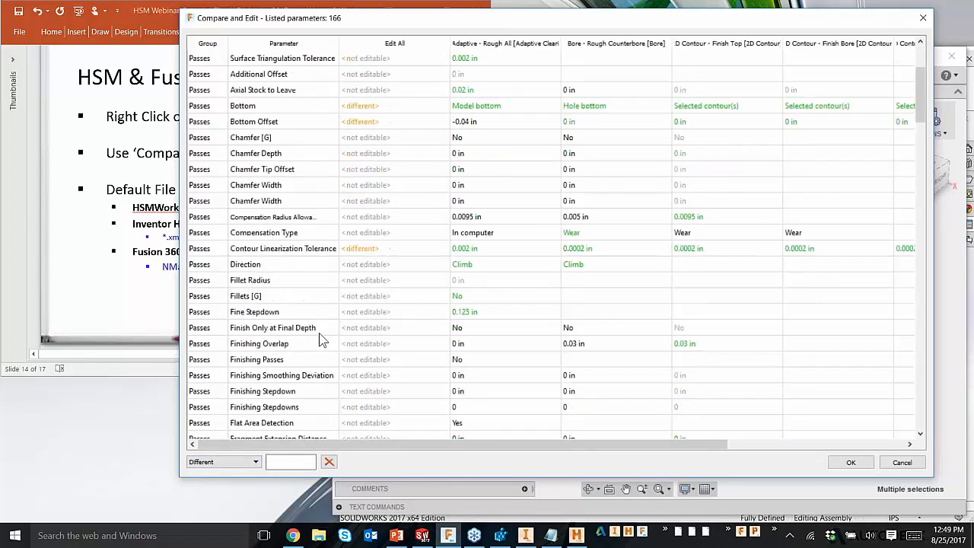
click(256, 462)
click(198, 472)
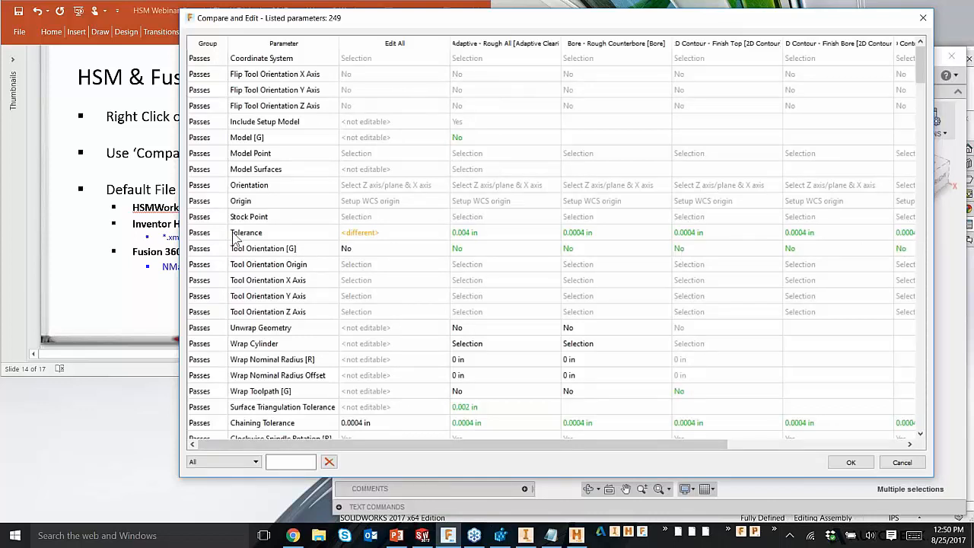
Step: Set the Tolerance parameter to 0.0004 in for all five operations at once through Edit All
click(268, 234)
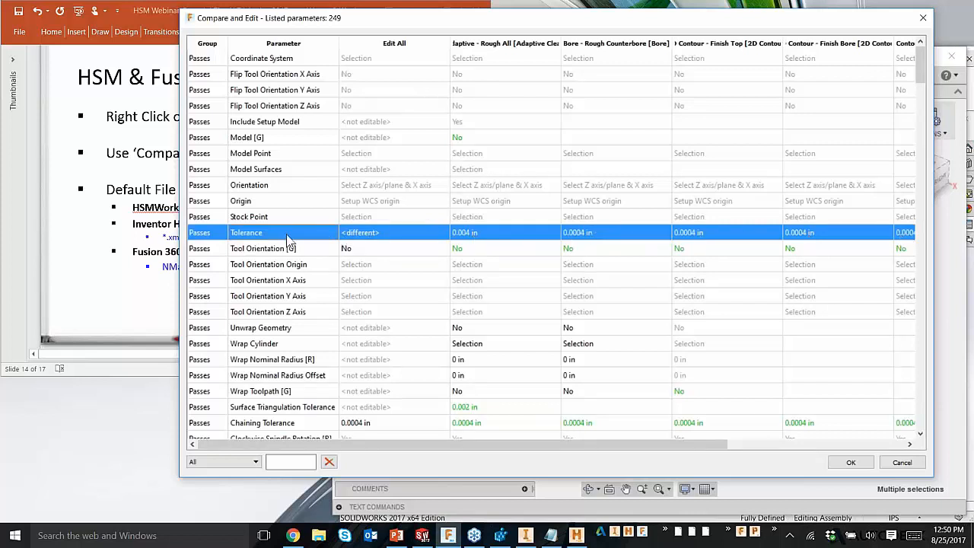
right_click(362, 236)
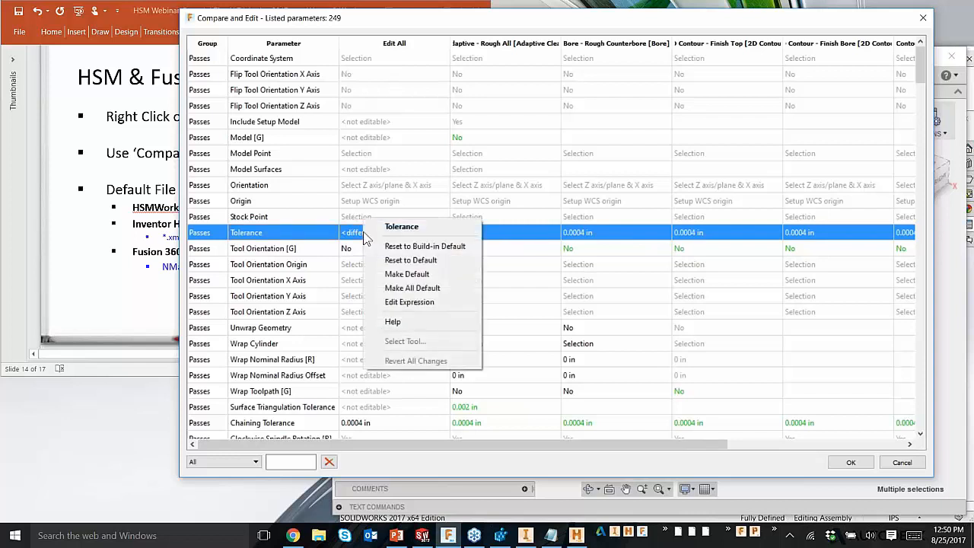
click(412, 225)
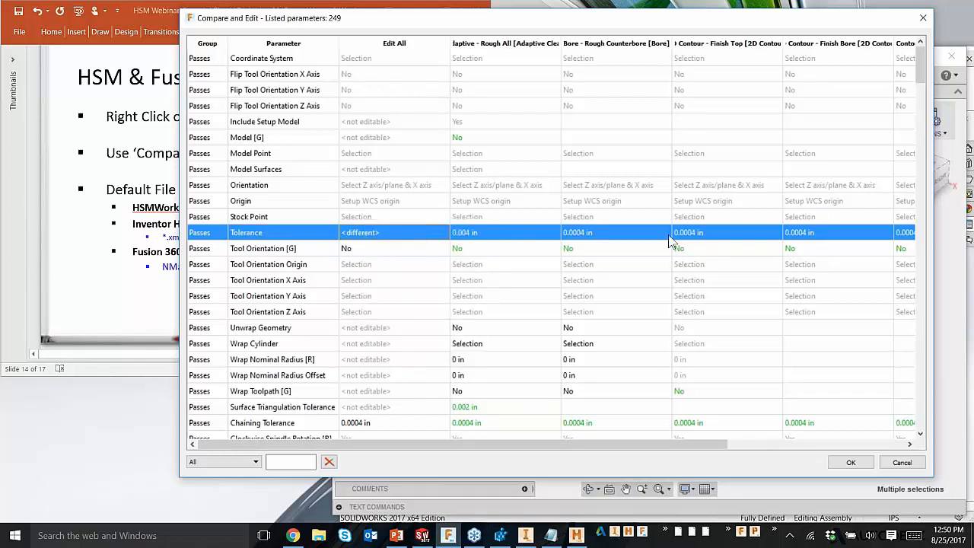
click(374, 234)
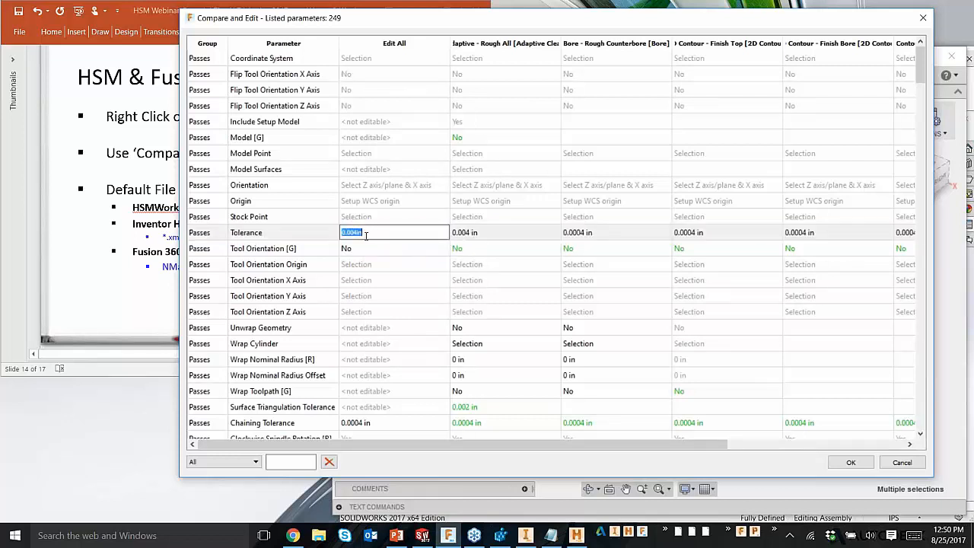
text(.0)
click(358, 263)
Step: Examine the default and expression options available for the Tolerance parameter in Edit All, without applying any
right_click(383, 232)
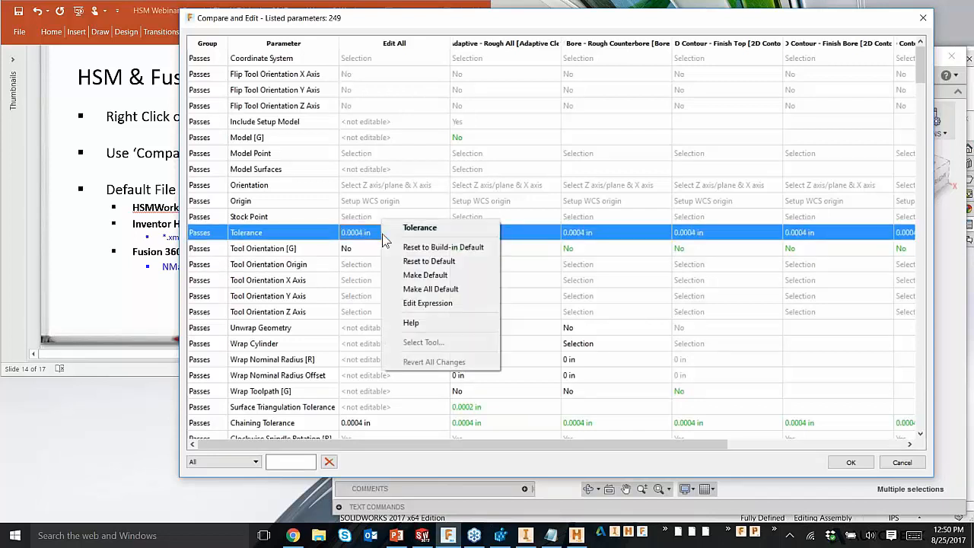
click(376, 187)
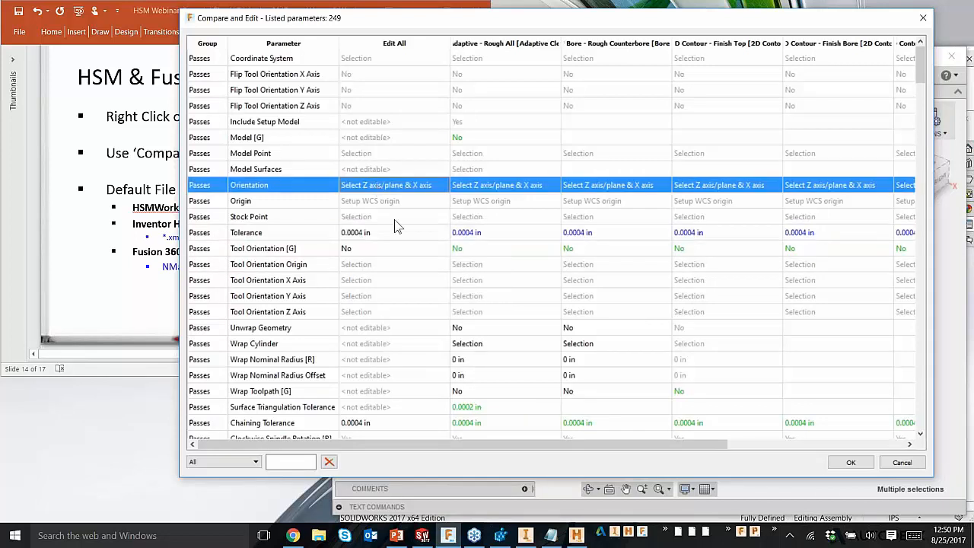
click(281, 235)
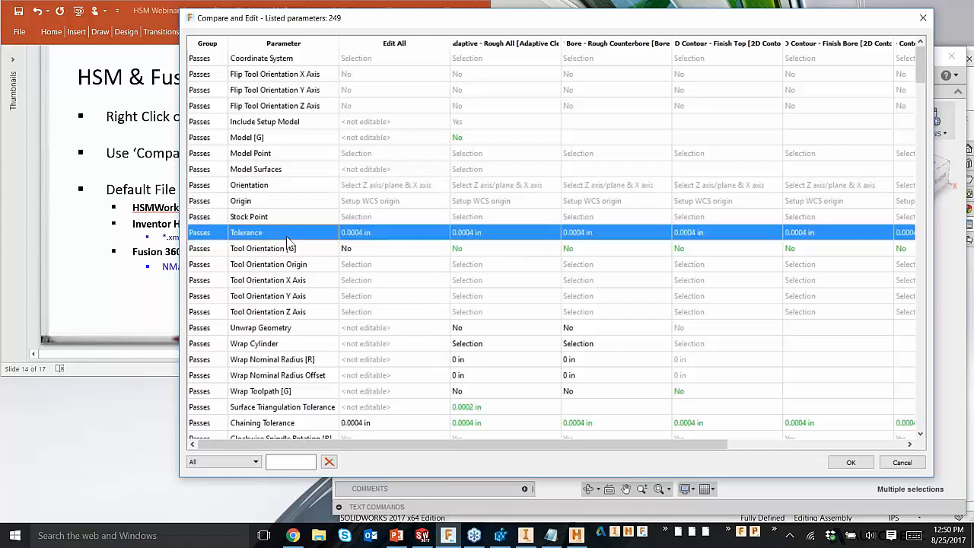
right_click(387, 236)
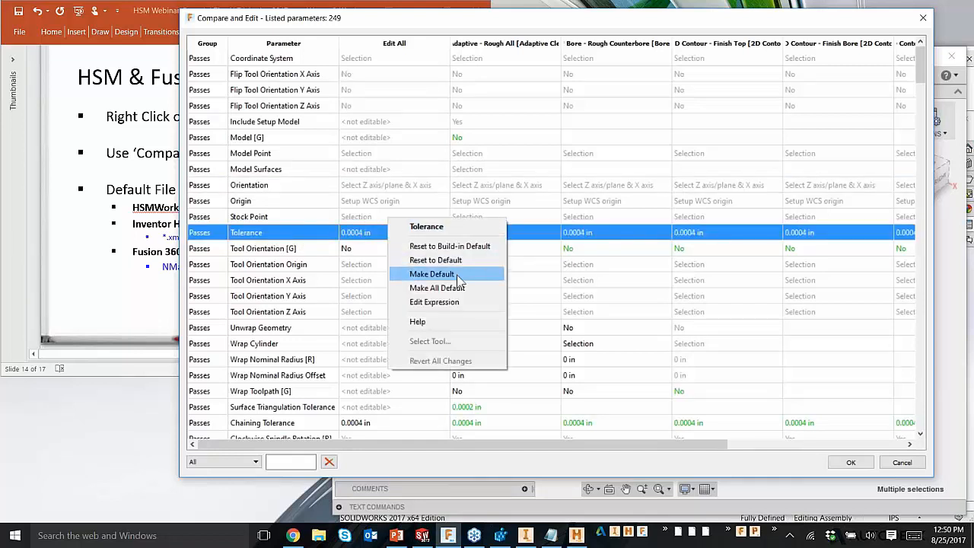
click(434, 169)
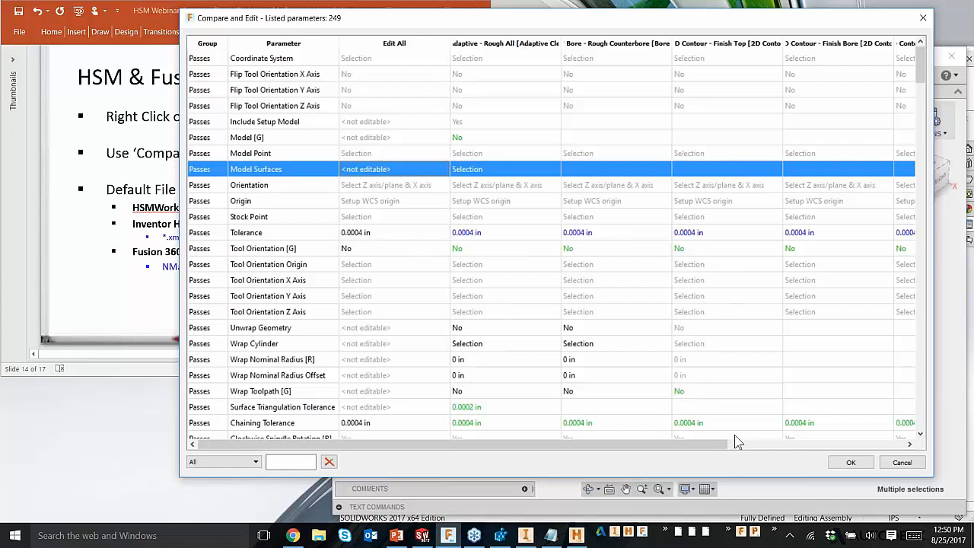
Step: Examine the full list of passes parameters across the five operations, including tool, chamfer, compensation and stepover values
drag(724, 443, 654, 442)
scroll(512, 296, down, 1)
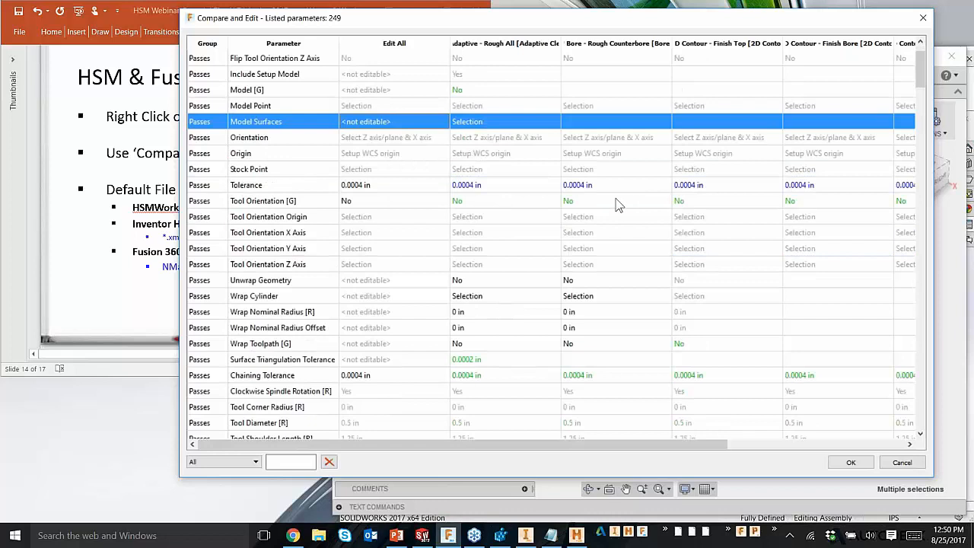
scroll(346, 259, down, 1)
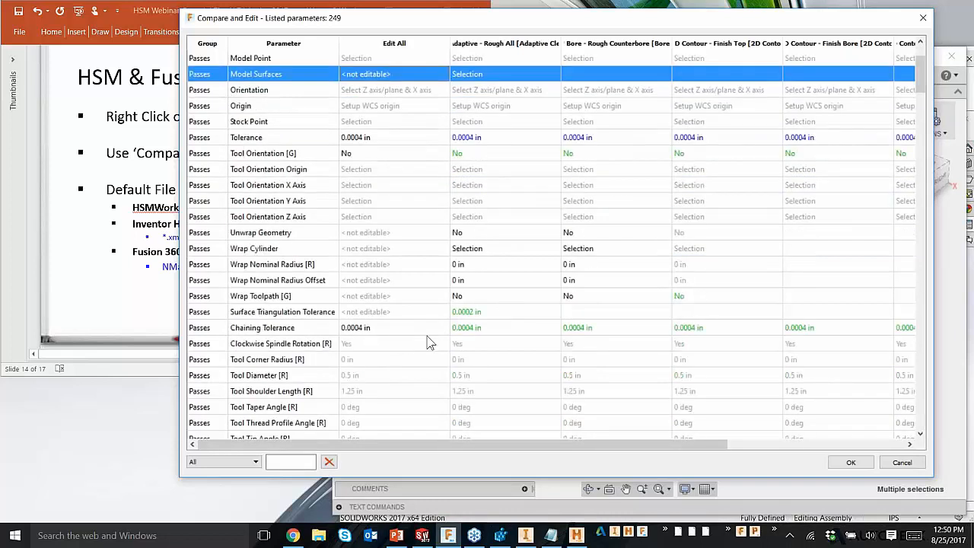
scroll(426, 343, down, 9)
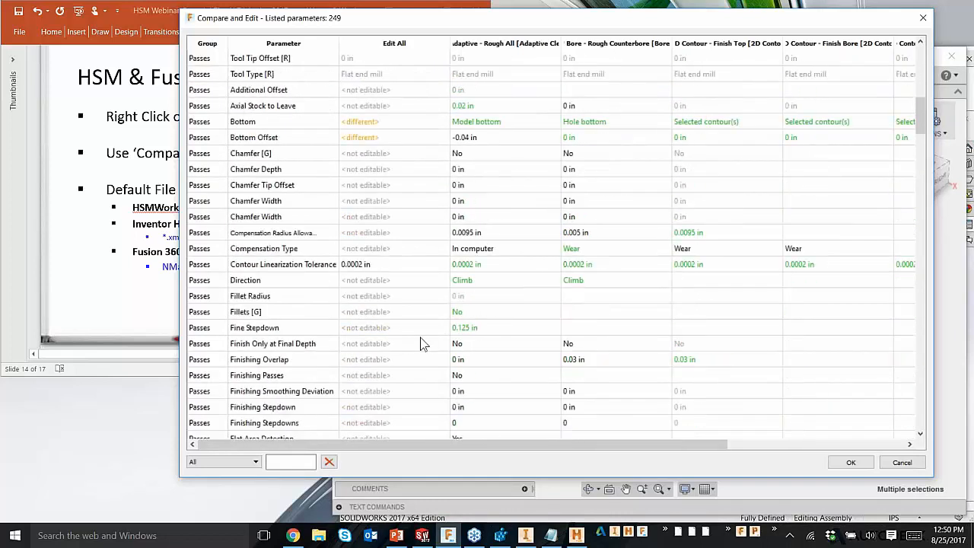
scroll(422, 343, down, 8)
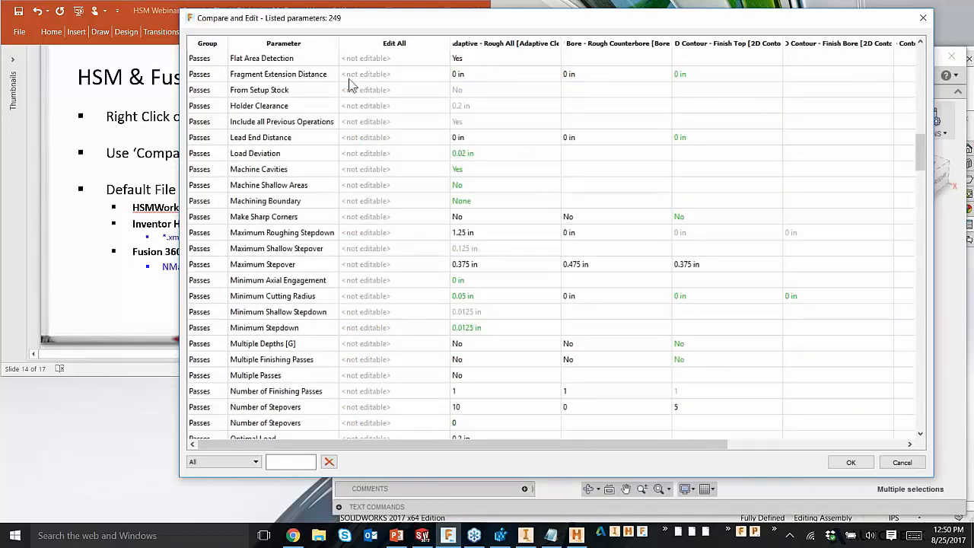
drag(361, 27, 331, 27)
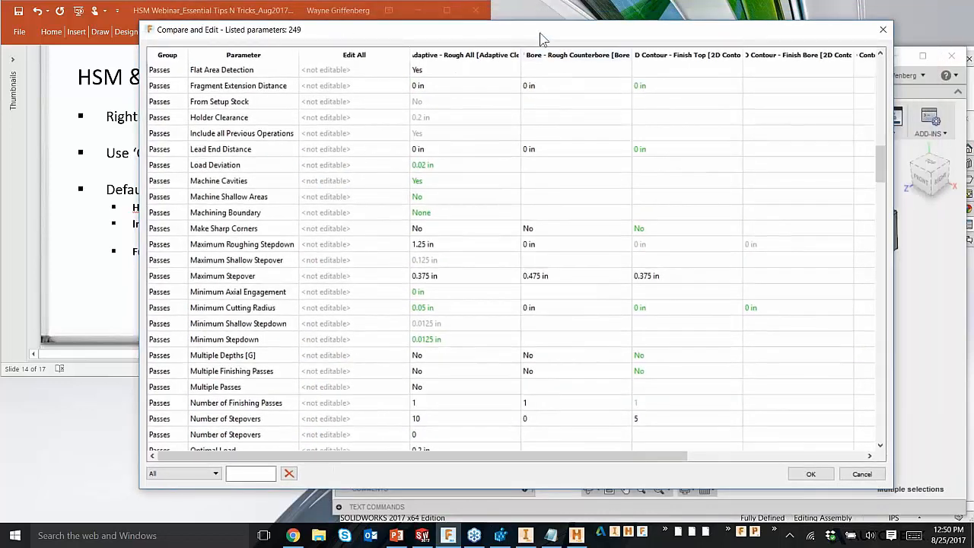
scroll(386, 145, up, 19)
click(487, 168)
scroll(288, 312, down, 8)
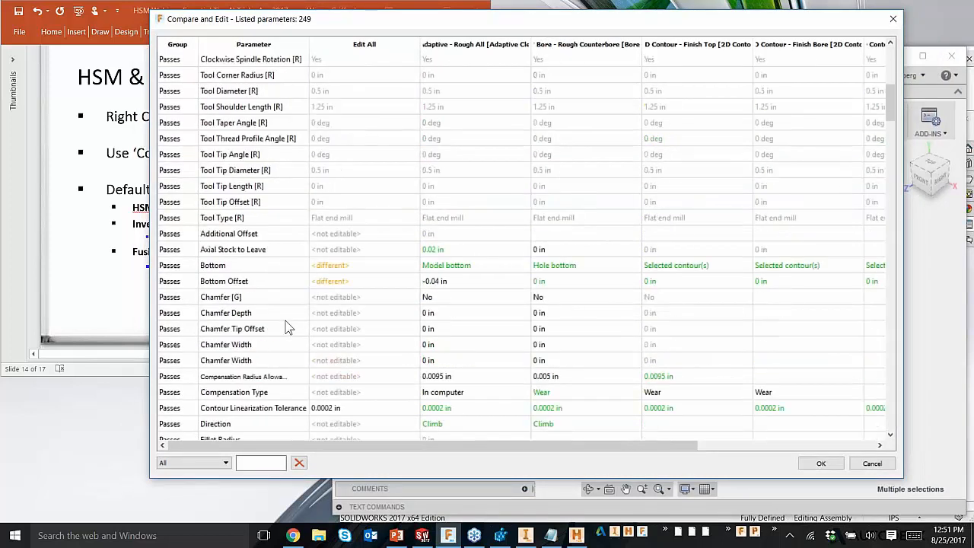
scroll(288, 327, down, 4)
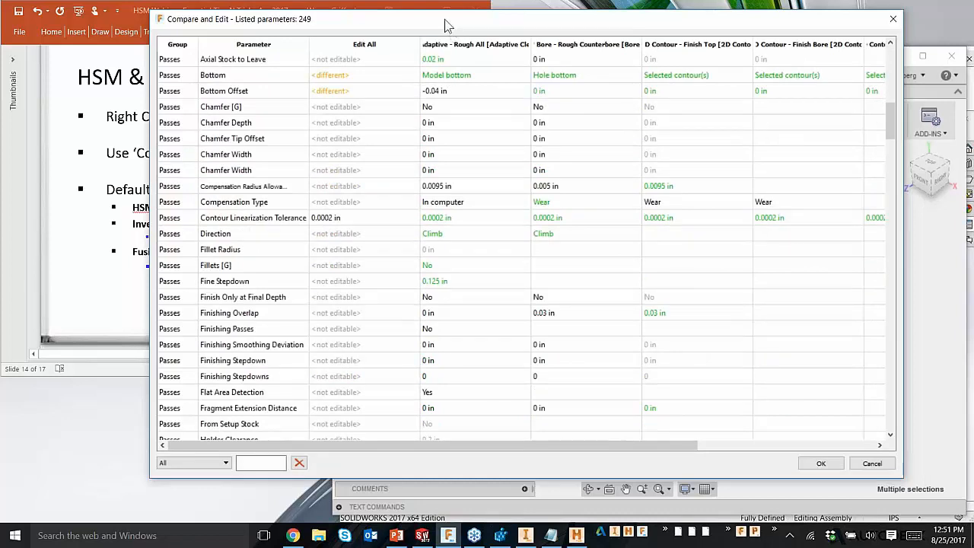
Step: Close Compare and Edit without applying its changes, and switch to the Setting Defaults slide in PowerPoint
drag(445, 25, 402, 34)
click(849, 28)
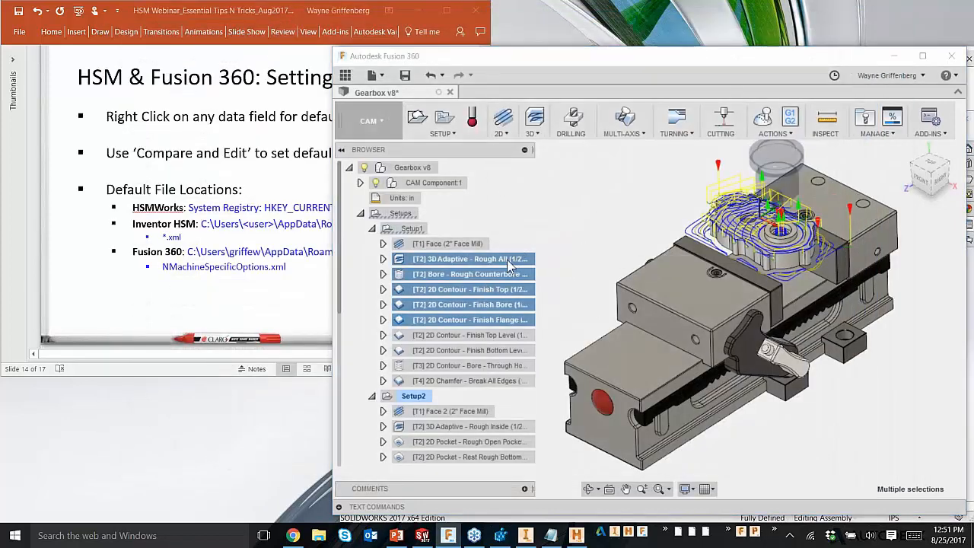
click(456, 243)
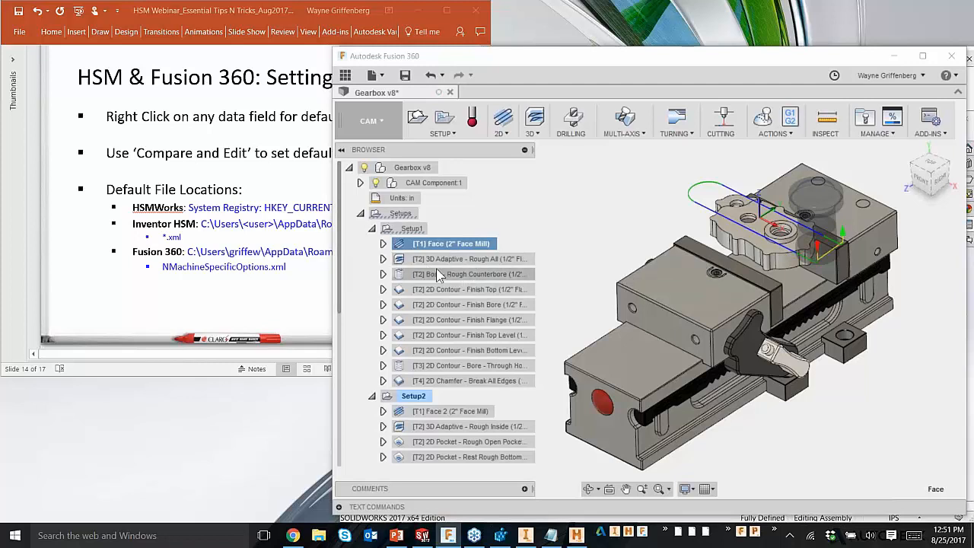
click(86, 245)
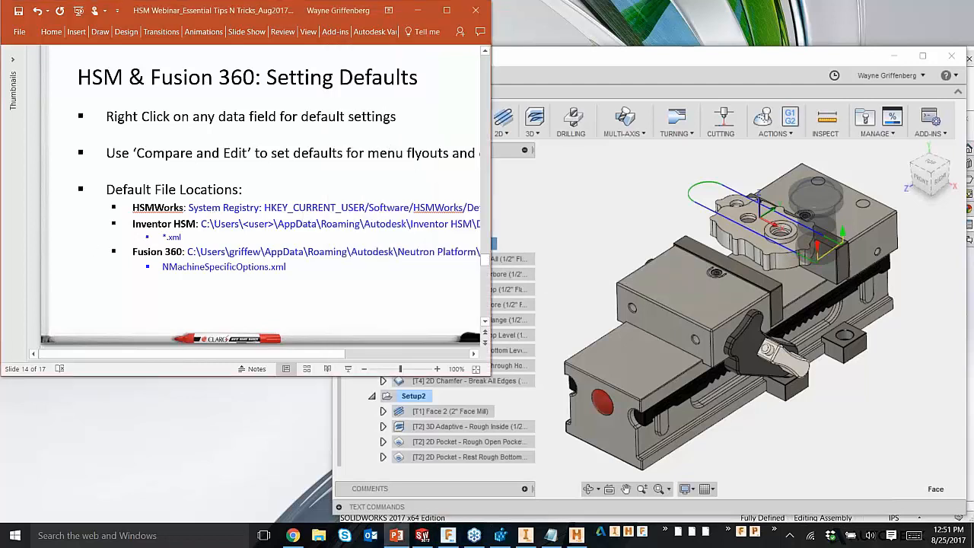
Step: Widen the PowerPoint window until the full slide text shows, and open the Windows Registry Editor (Regedit)
drag(491, 377, 586, 394)
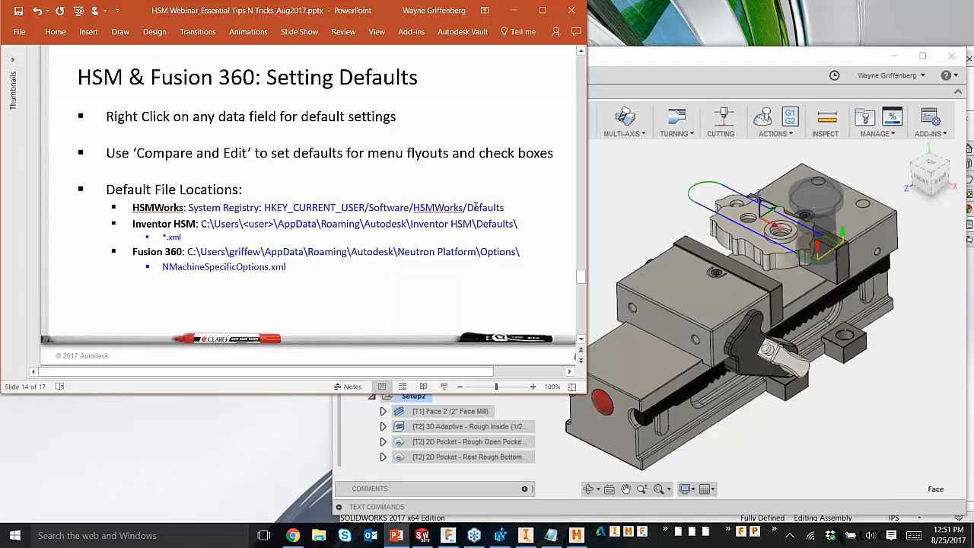
click(186, 540)
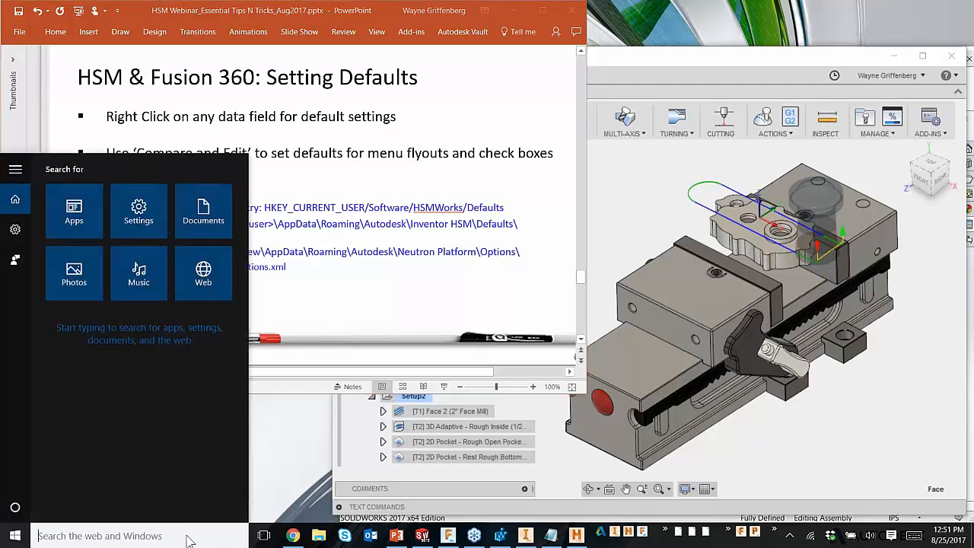
text(Regedit)
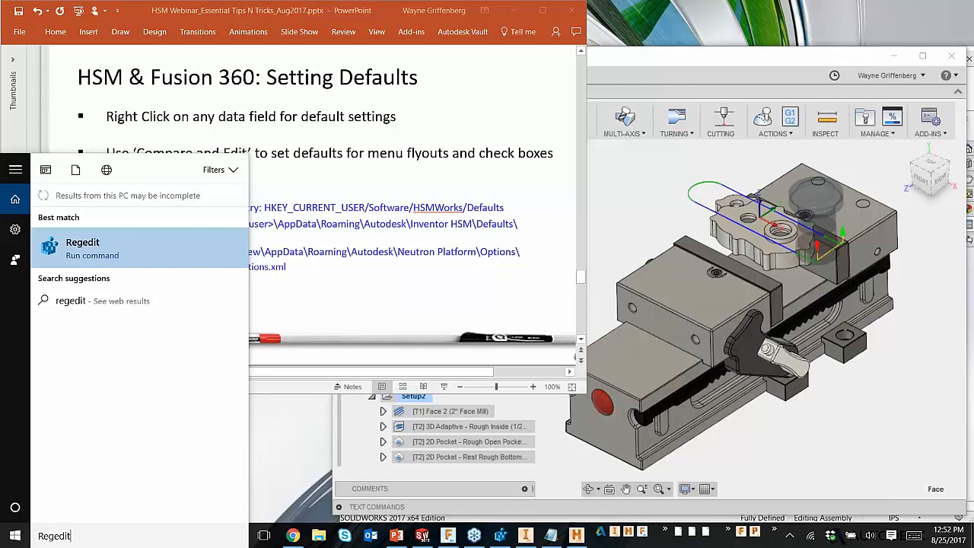
click(111, 247)
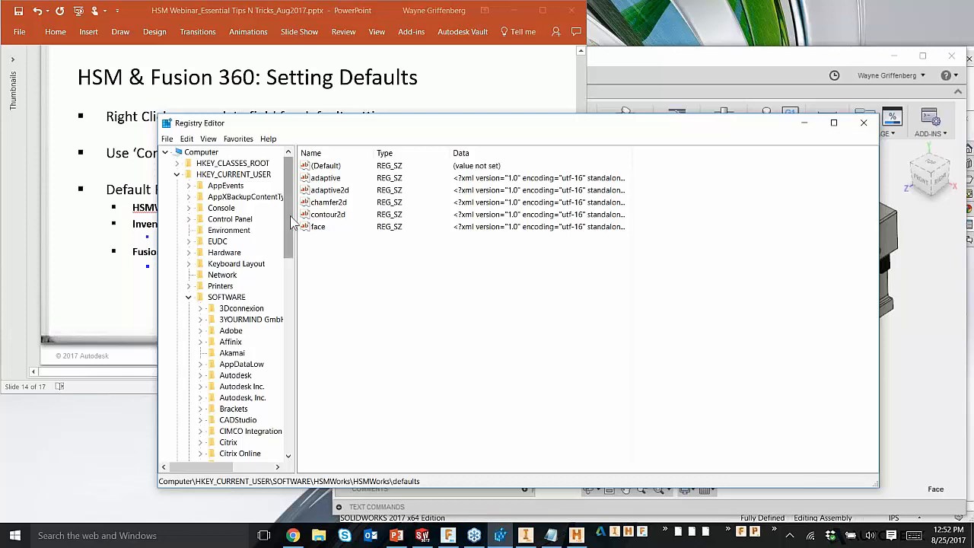
Step: Locate the HSMWorks\HSMWorks\defaults key under HKEY_CURRENT_USER\SOFTWARE and display the actions available for it
scroll(293, 220, down, 4)
scroll(293, 221, up, 4)
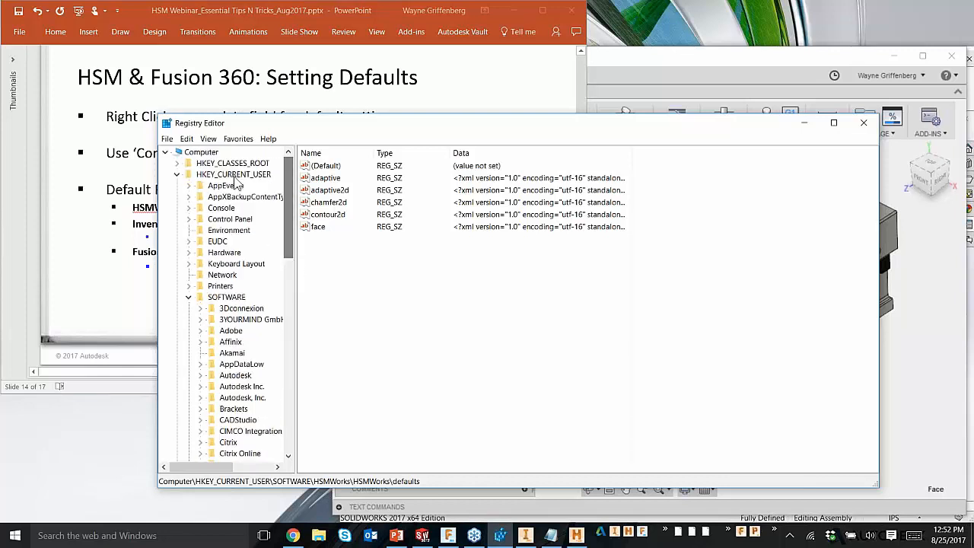
scroll(249, 206, down, 3)
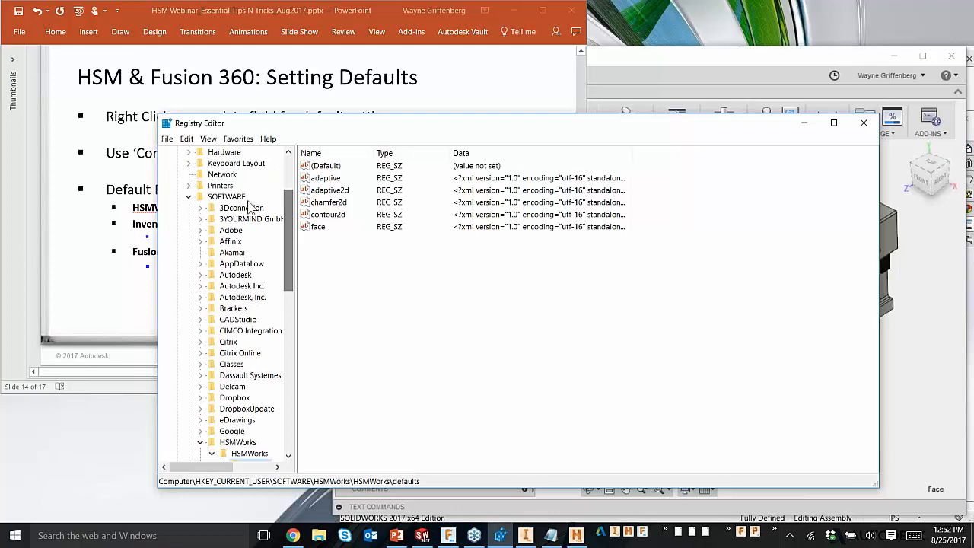
drag(289, 240, 279, 292)
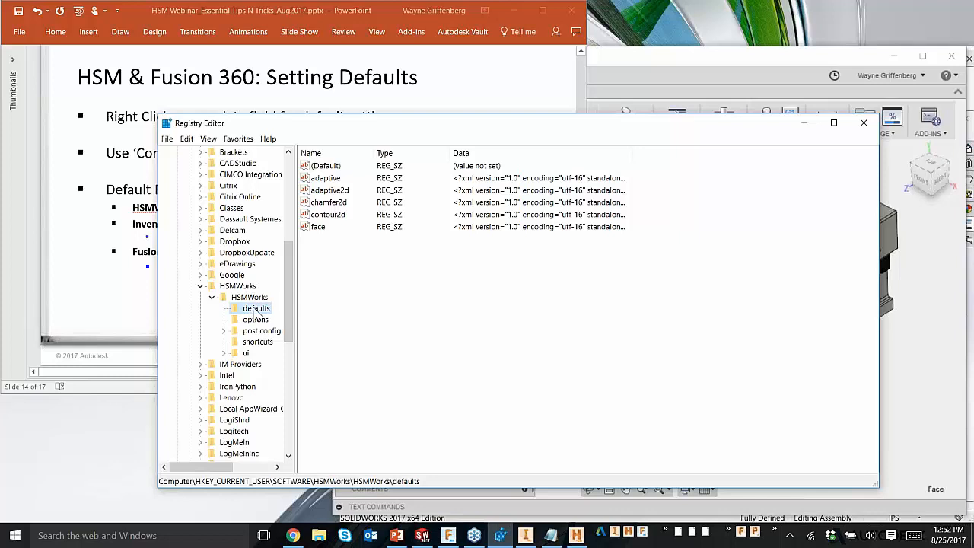
right_click(256, 311)
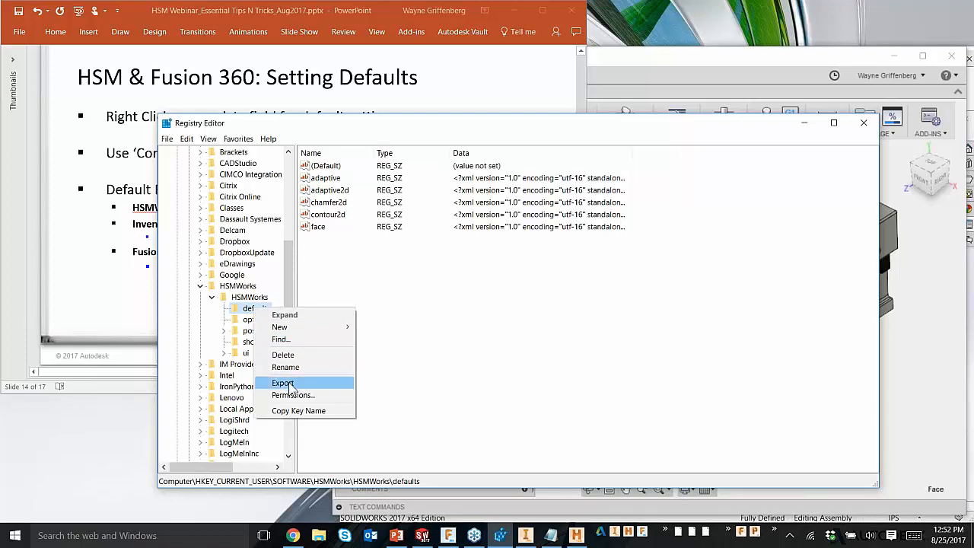
Step: View the parent HSMWorks key's values, collapse the key, and close the Registry Editor
click(264, 298)
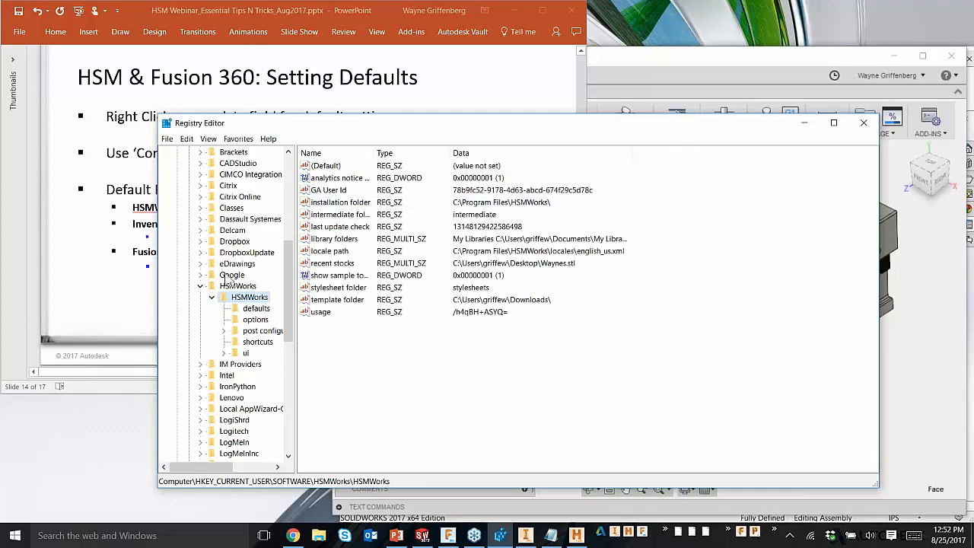
click(211, 296)
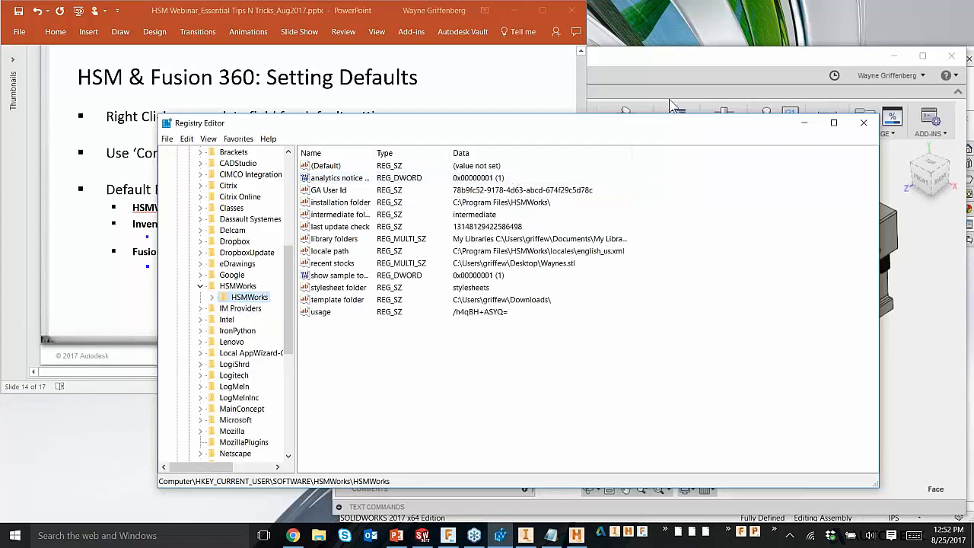
drag(753, 123, 735, 126)
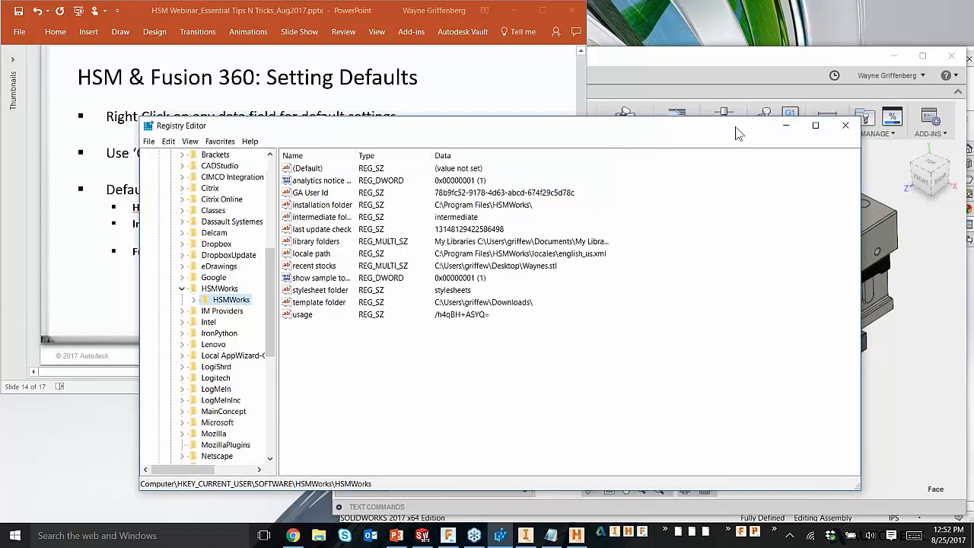
click(844, 126)
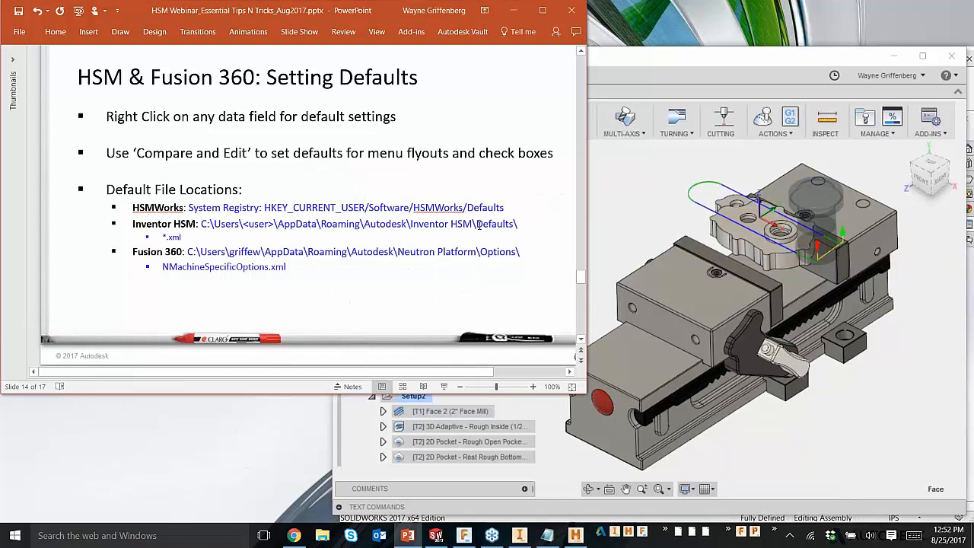
Step: Open a File Explorer window, move it over the slide, and enlarge it
click(321, 535)
drag(397, 110, 365, 72)
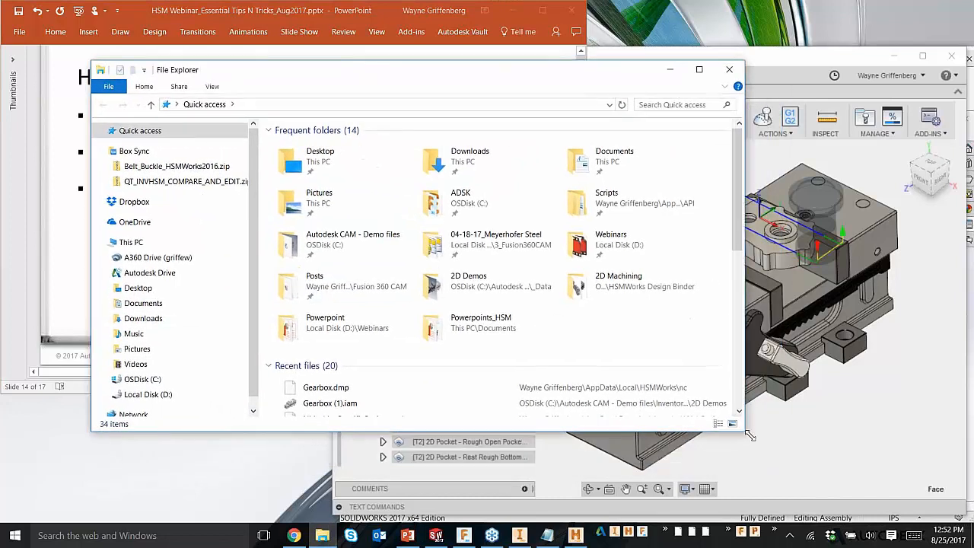
drag(740, 430, 825, 473)
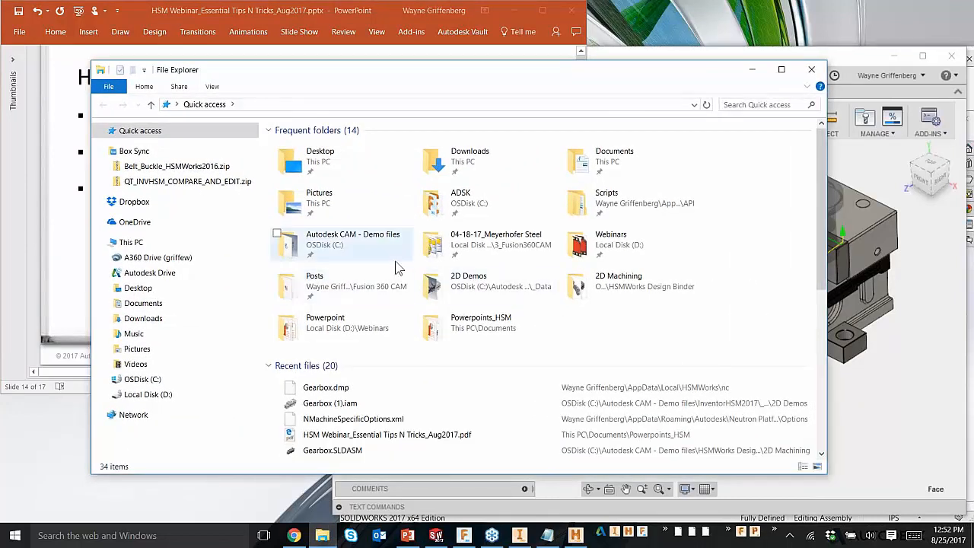
Step: Browse to the Users folder on the OSDisk (C:) drive
click(315, 253)
double_click(315, 253)
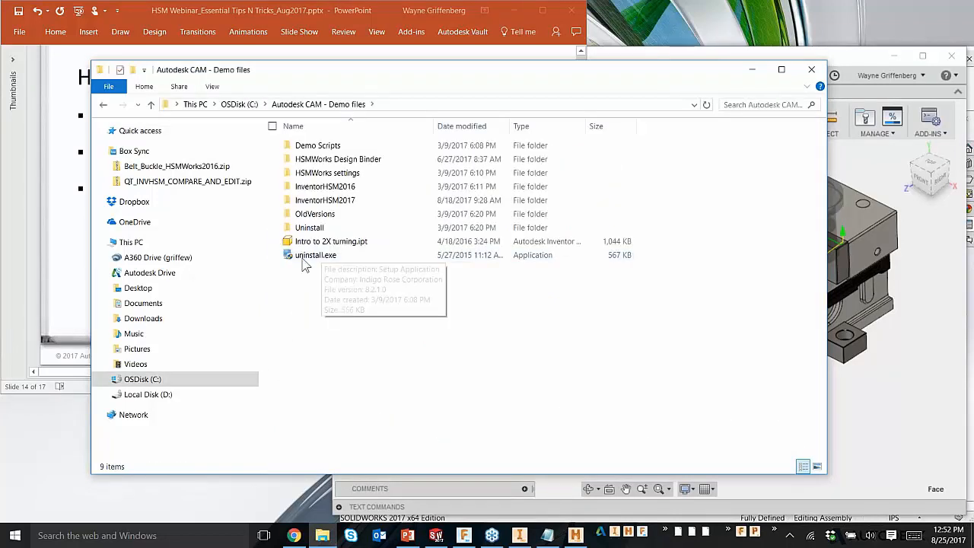
click(137, 379)
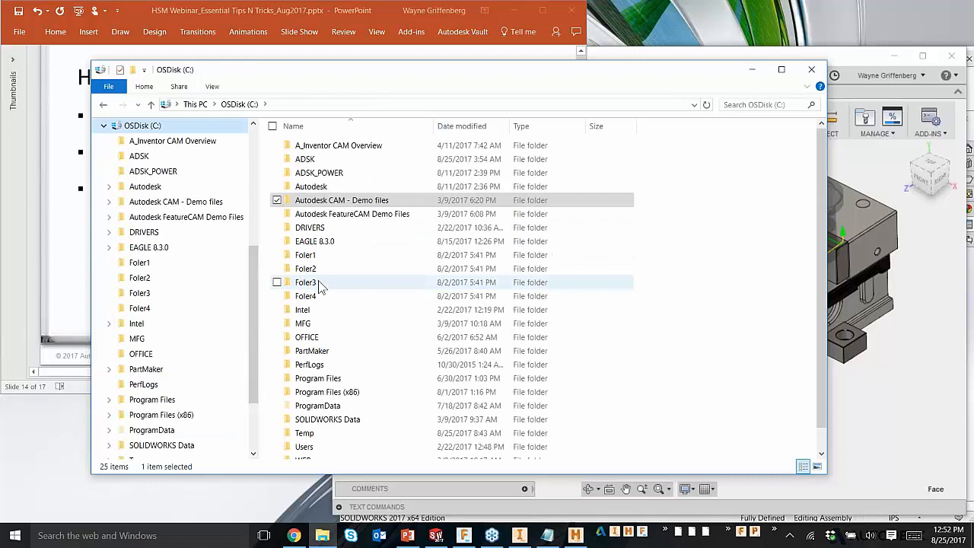
scroll(317, 279, down, 1)
double_click(304, 425)
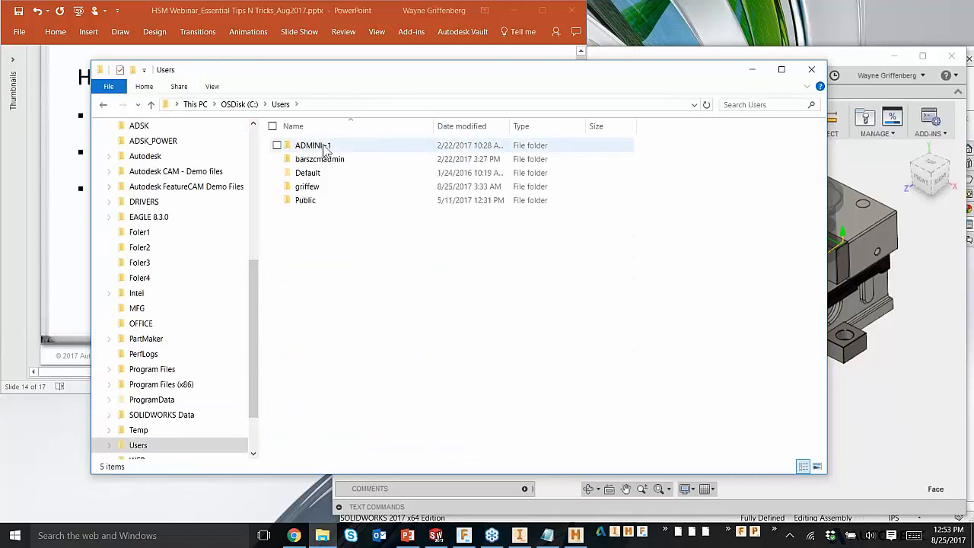
Step: Open the Inventor HSM Defaults folder under the current user's AppData\Roaming\Autodesk folder
double_click(307, 187)
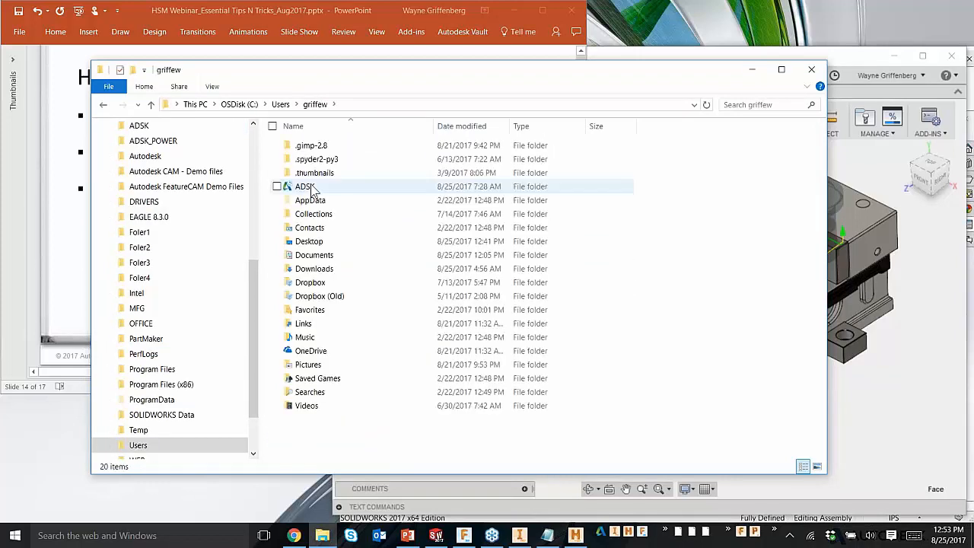
double_click(319, 200)
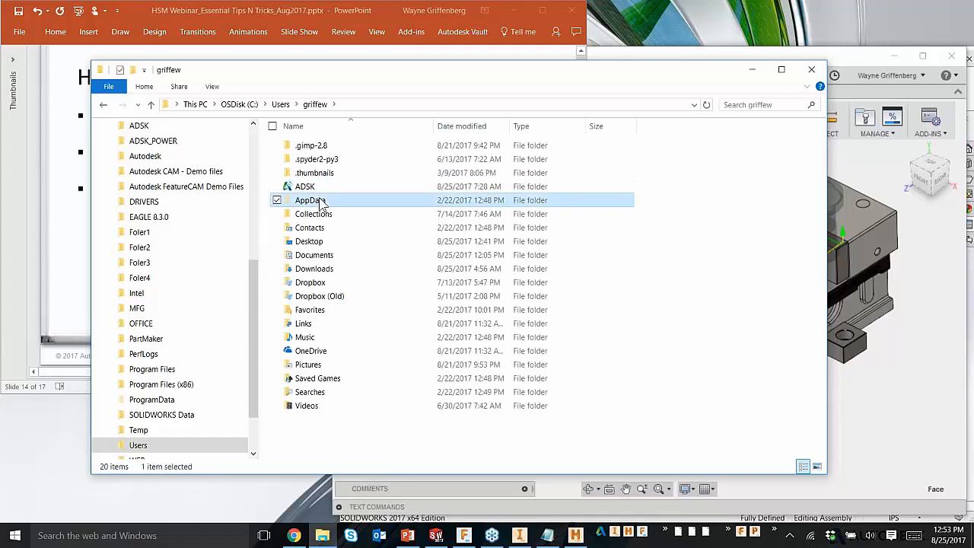
double_click(313, 174)
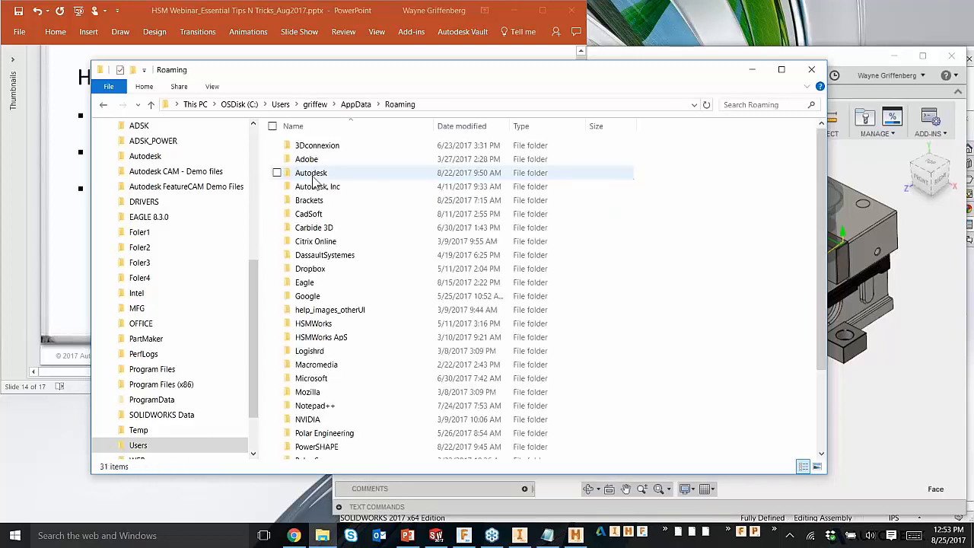
double_click(313, 176)
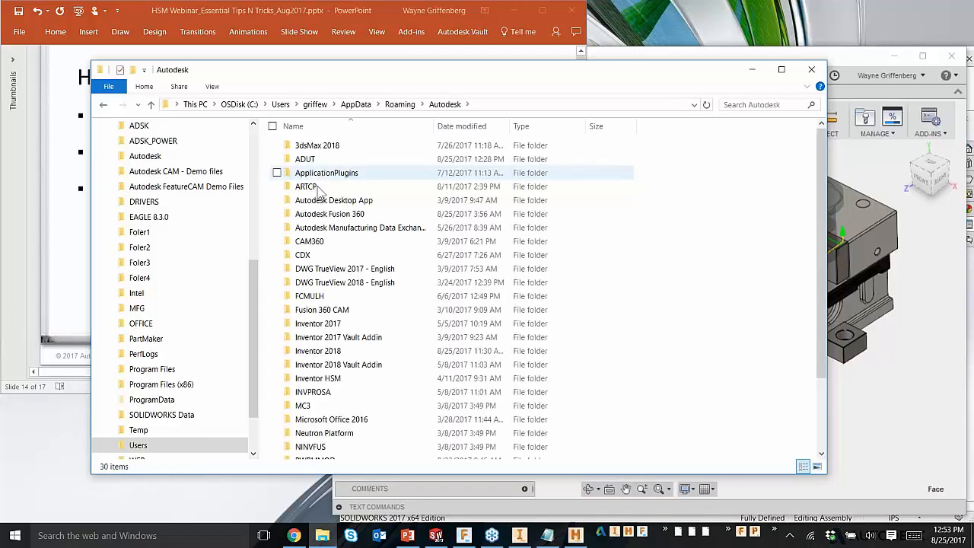
double_click(340, 380)
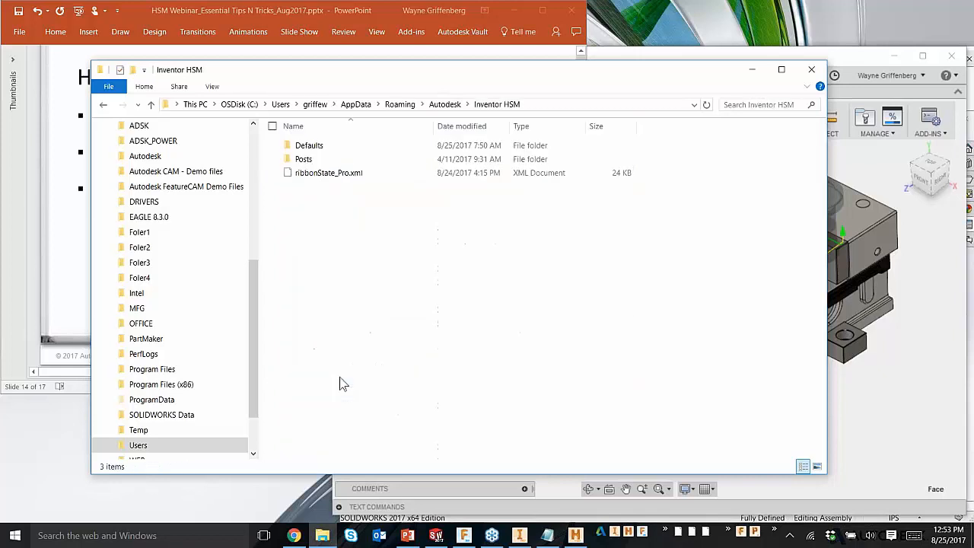
double_click(309, 148)
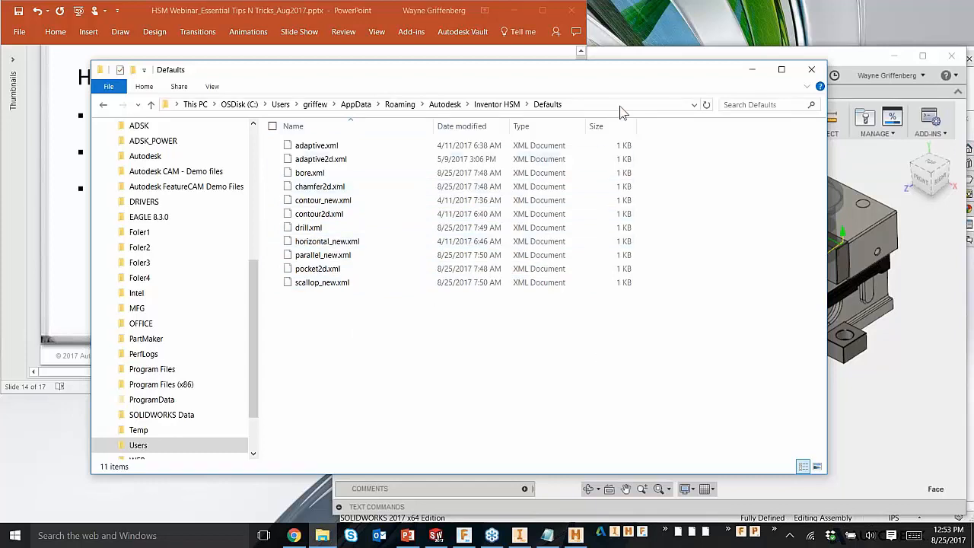
Step: Open NMachineSpecificOptions.xml from the Autodesk\Neutron Platform\Options folder in WordPad
click(445, 104)
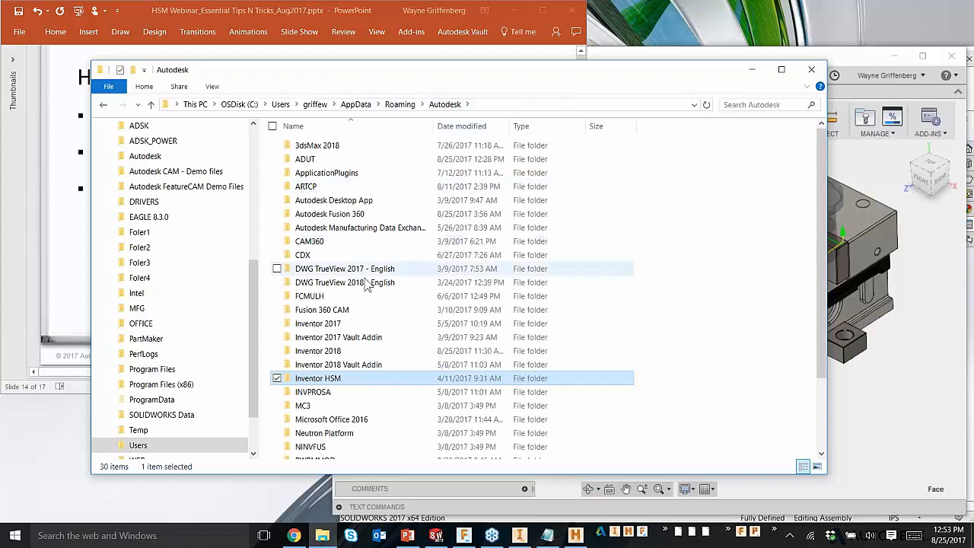
scroll(335, 388, down, 3)
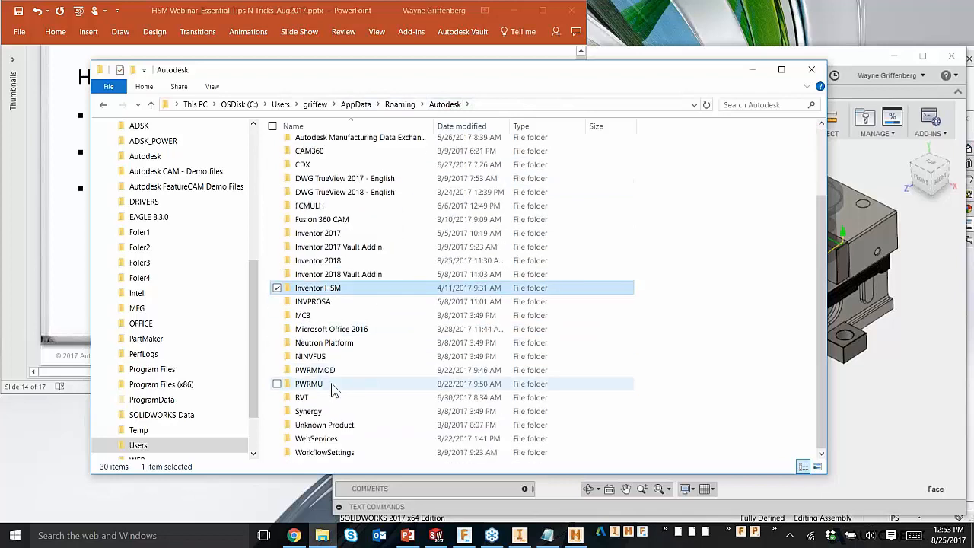
double_click(347, 344)
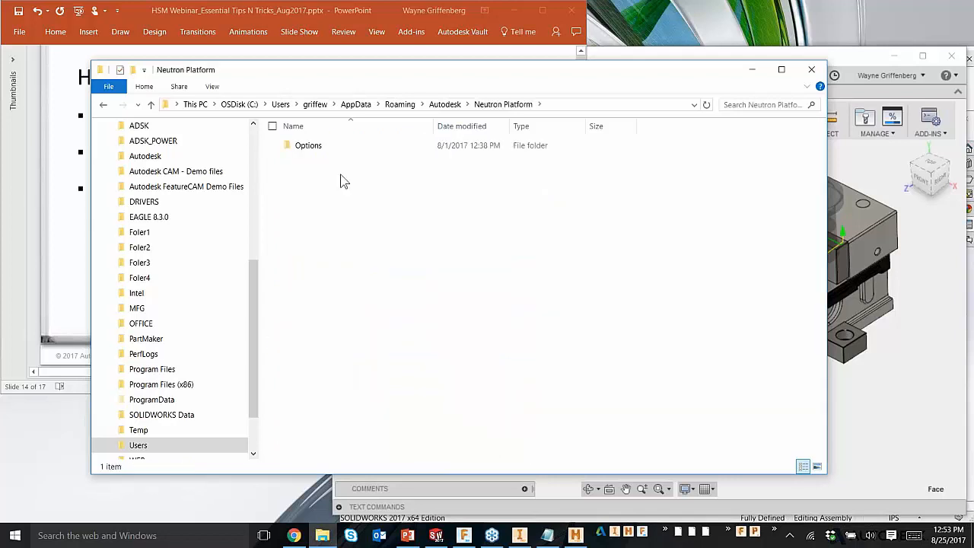
double_click(316, 149)
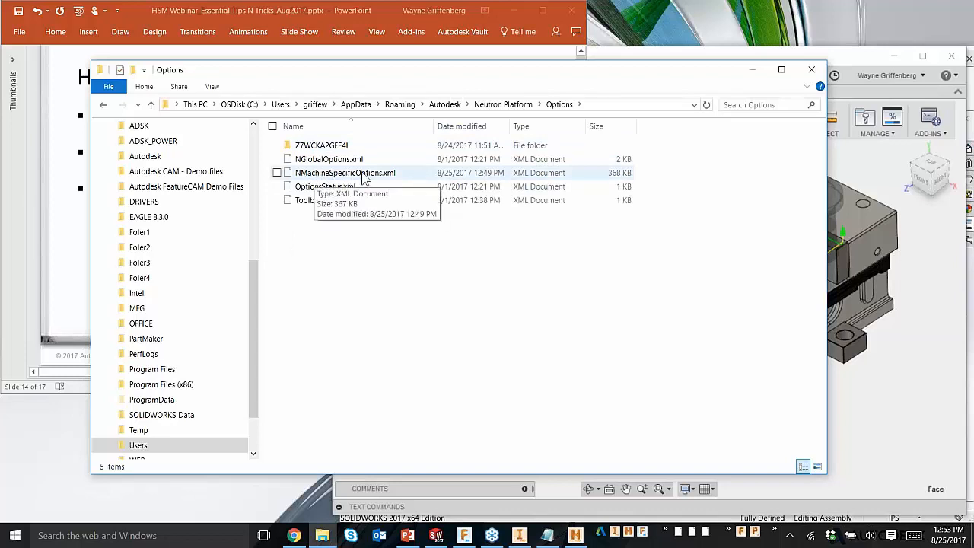
right_click(383, 176)
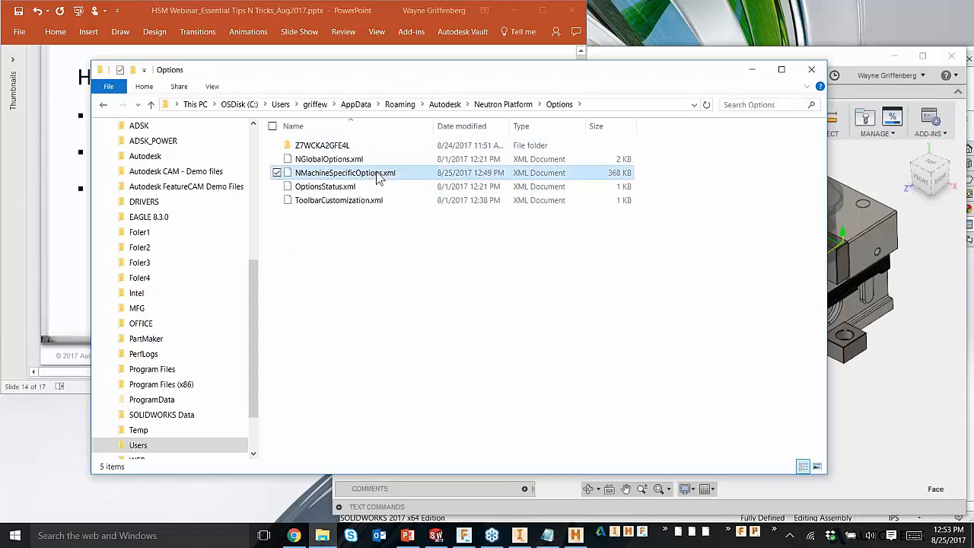
click(309, 191)
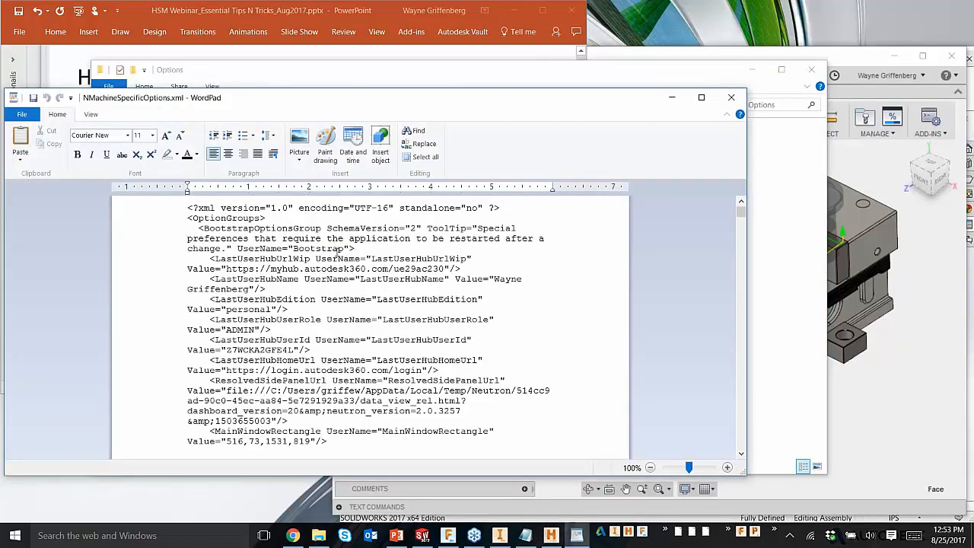
Step: Search the XML file for the first occurrence of "adaptive"
key(ctrl+f)
text(adaptiv)
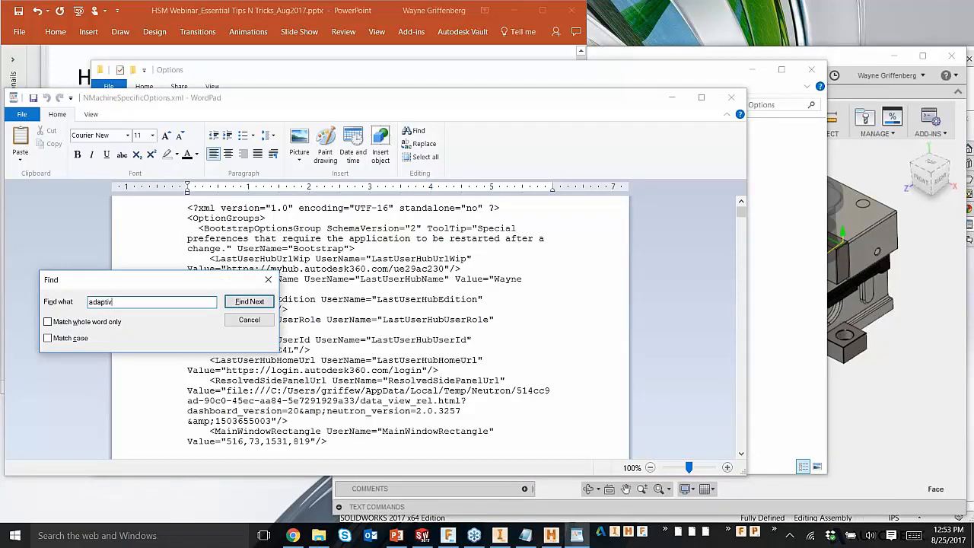
text(e)
click(250, 301)
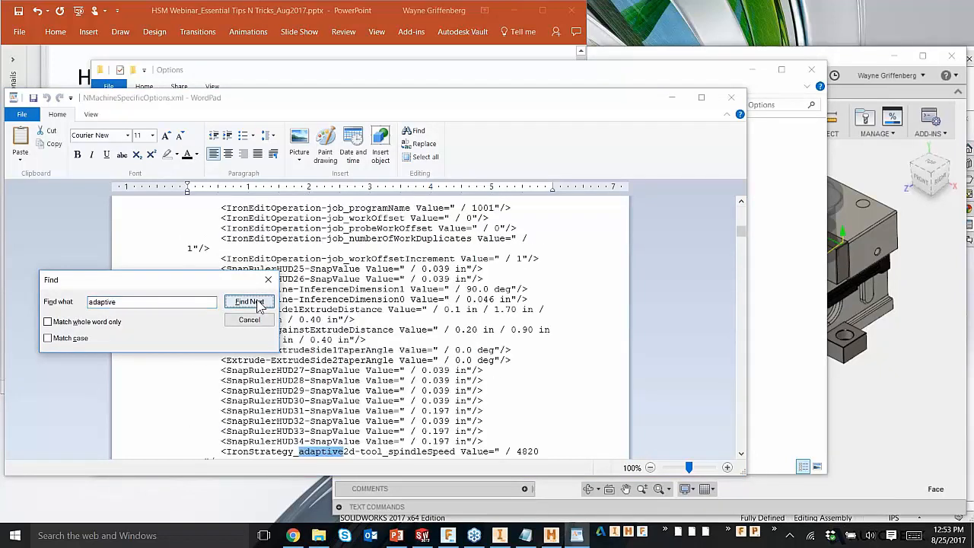
Step: Examine the adaptive2d default entries for spindle speeds, feeds and heights, and close the Find dialog
scroll(540, 441, down, 4)
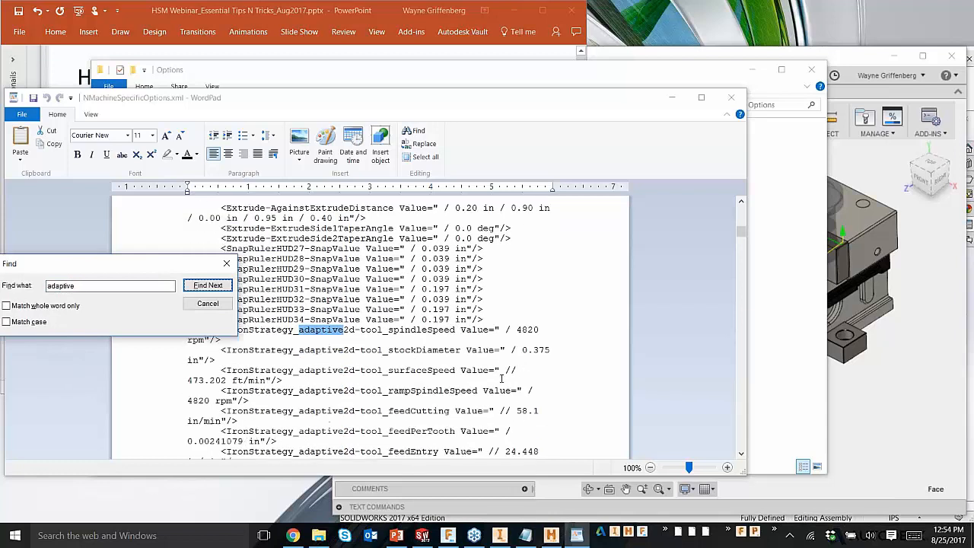
scroll(433, 299, down, 1)
click(406, 299)
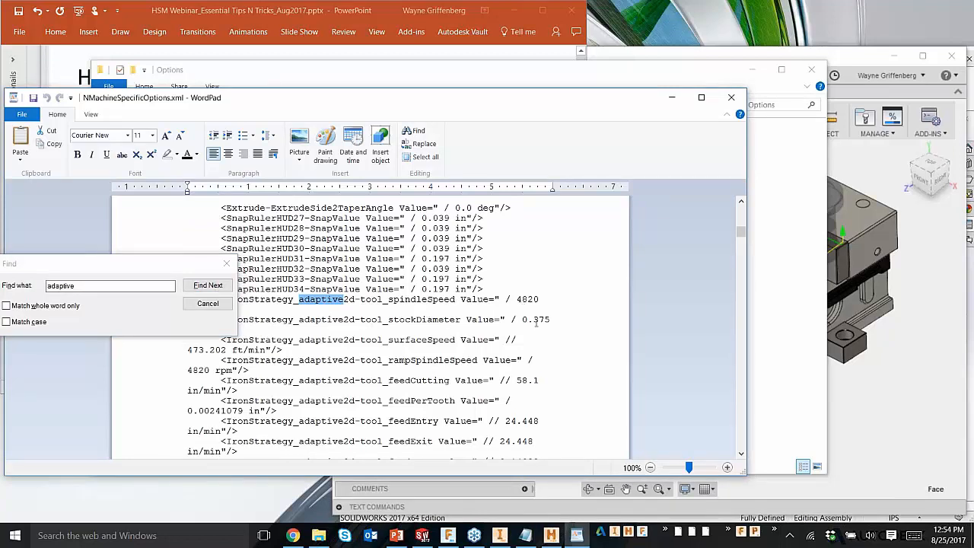
scroll(536, 351, down, 5)
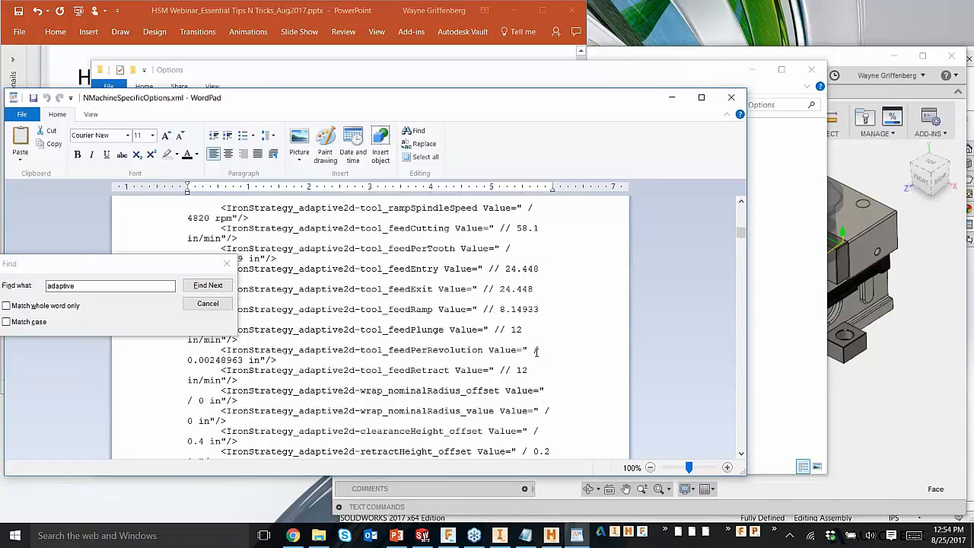
scroll(536, 351, up, 7)
click(207, 303)
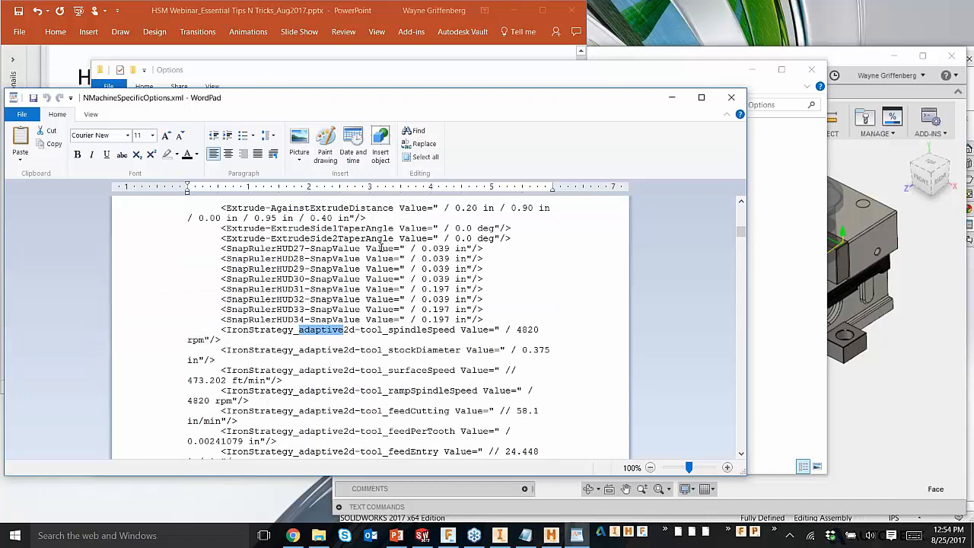
Step: Look through the adaptive2d tolerance and job stock entries in NMachineSpecificOptions.xml, and close the file
scroll(388, 277, up, 1)
scroll(388, 278, up, 2)
scroll(372, 283, down, 15)
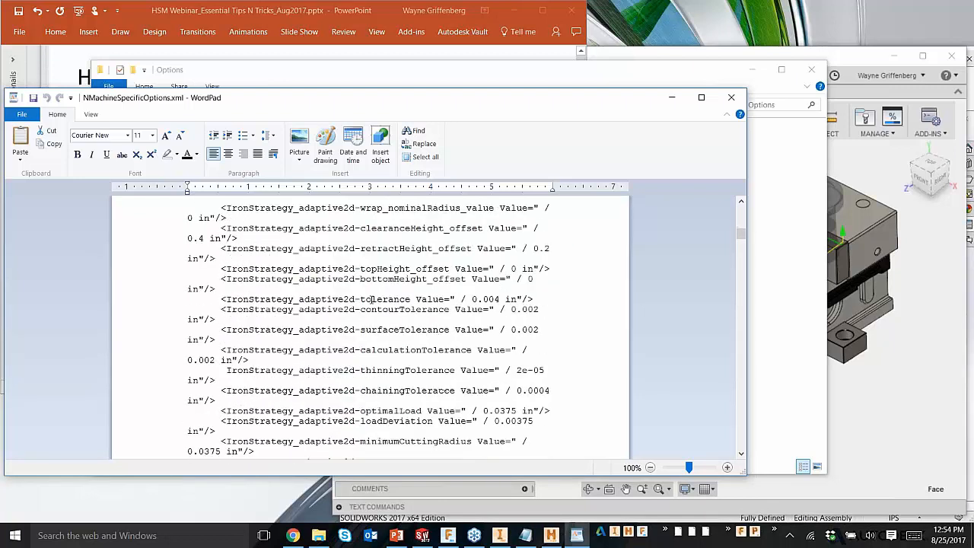
scroll(362, 287, up, 15)
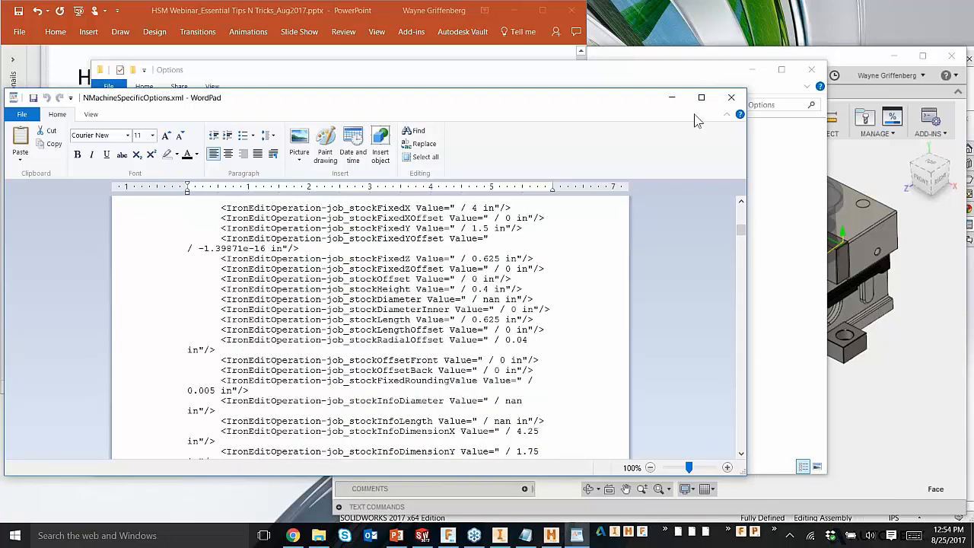
click(732, 98)
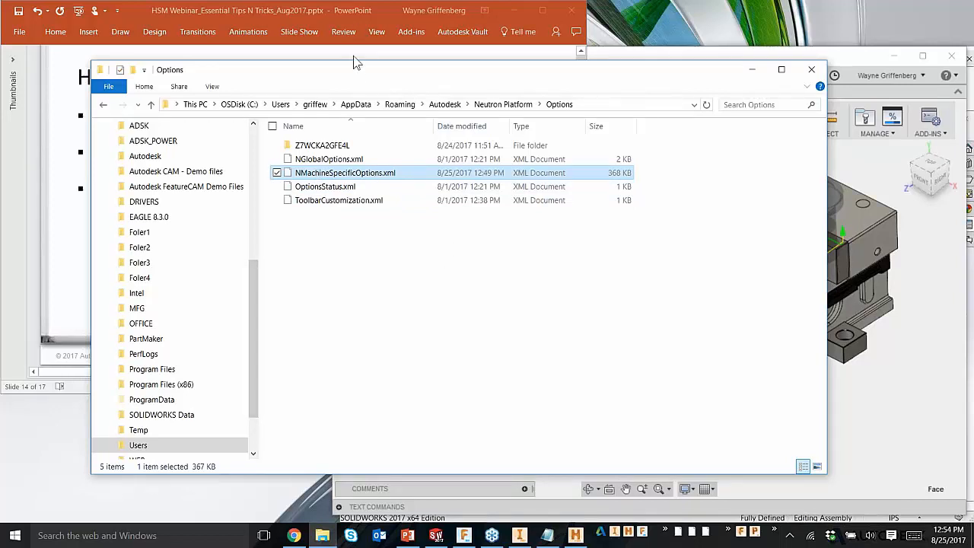
Step: Close the Options folder window and return to the Setting Defaults slide in PowerPoint
drag(362, 84, 367, 106)
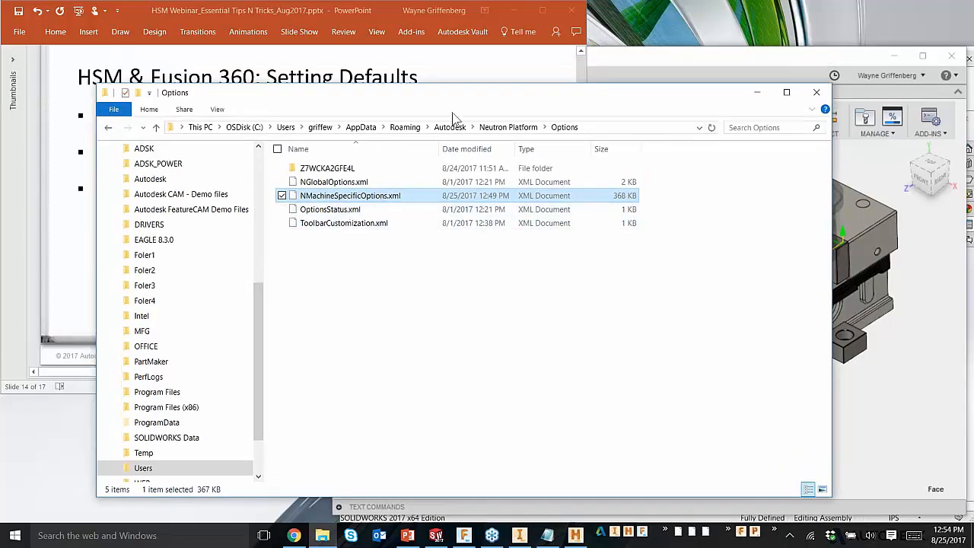
drag(356, 97, 370, 101)
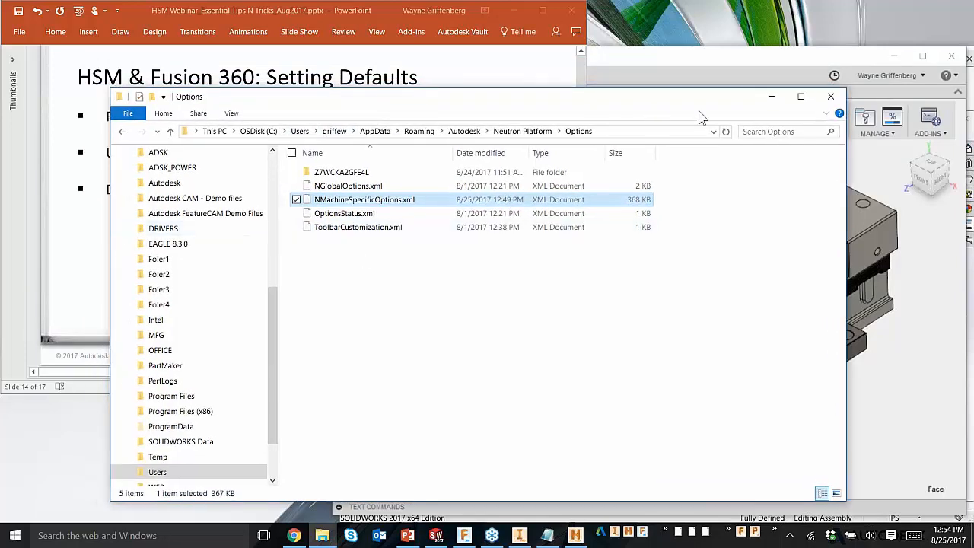
drag(677, 101, 689, 101)
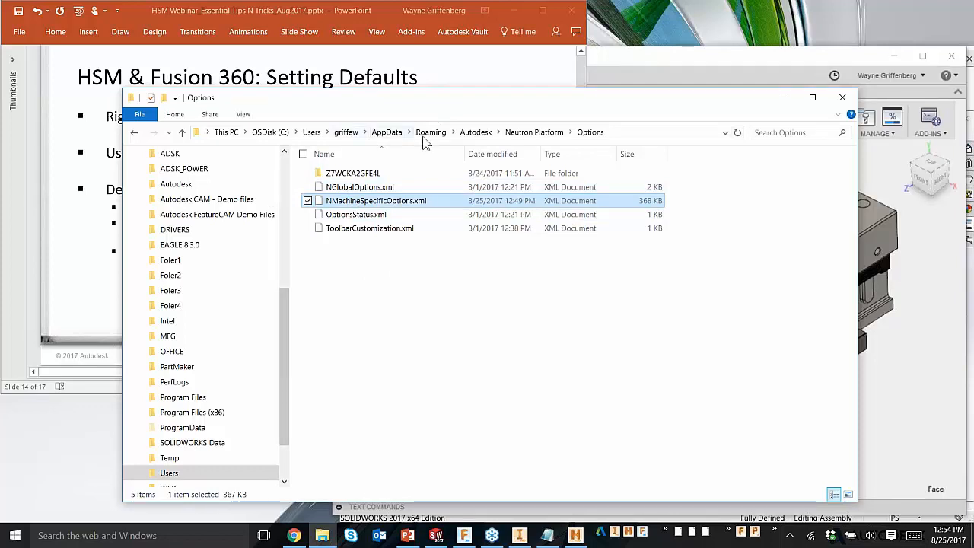
drag(617, 104, 609, 99)
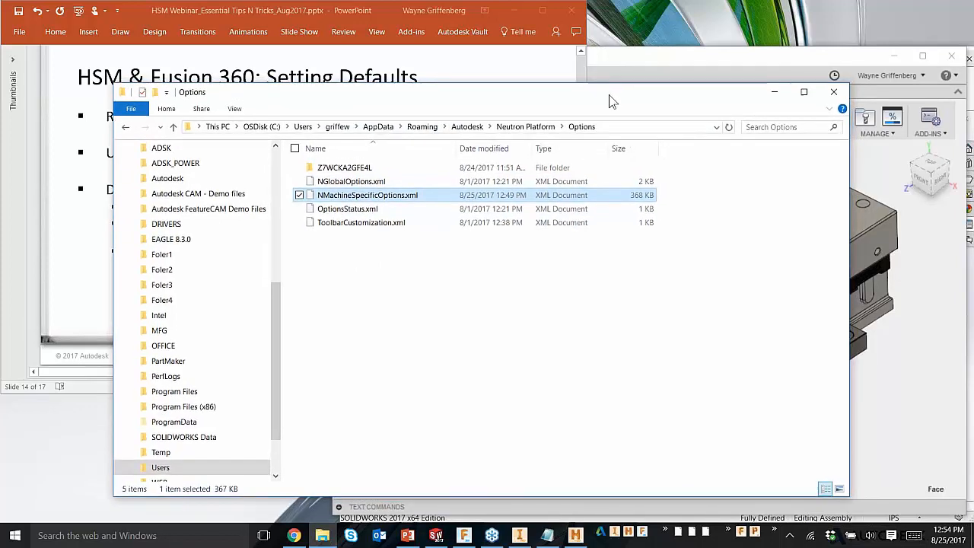
click(833, 92)
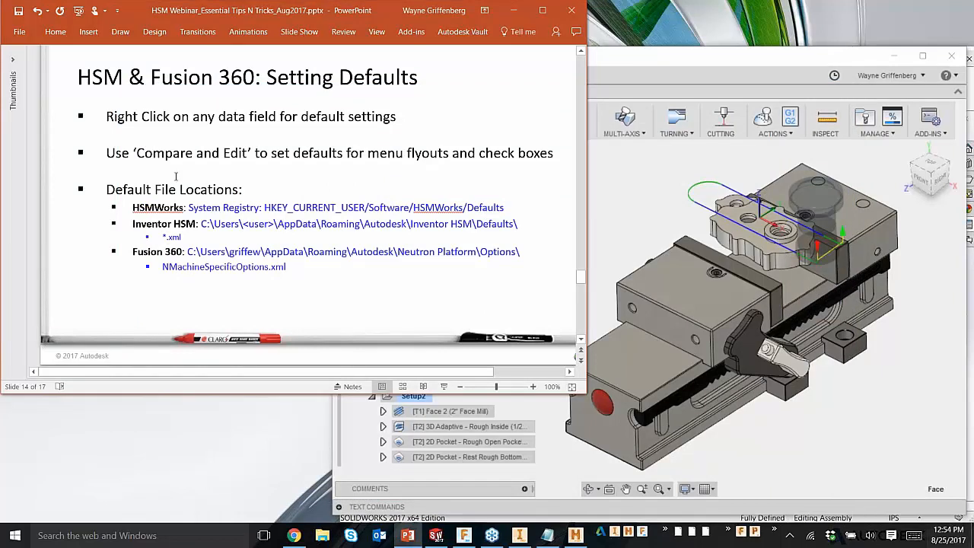
click(176, 176)
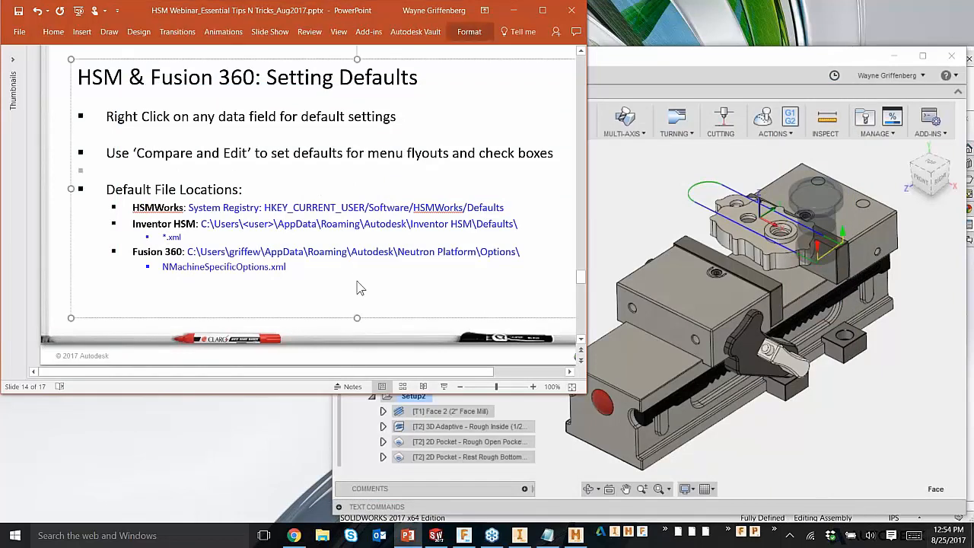